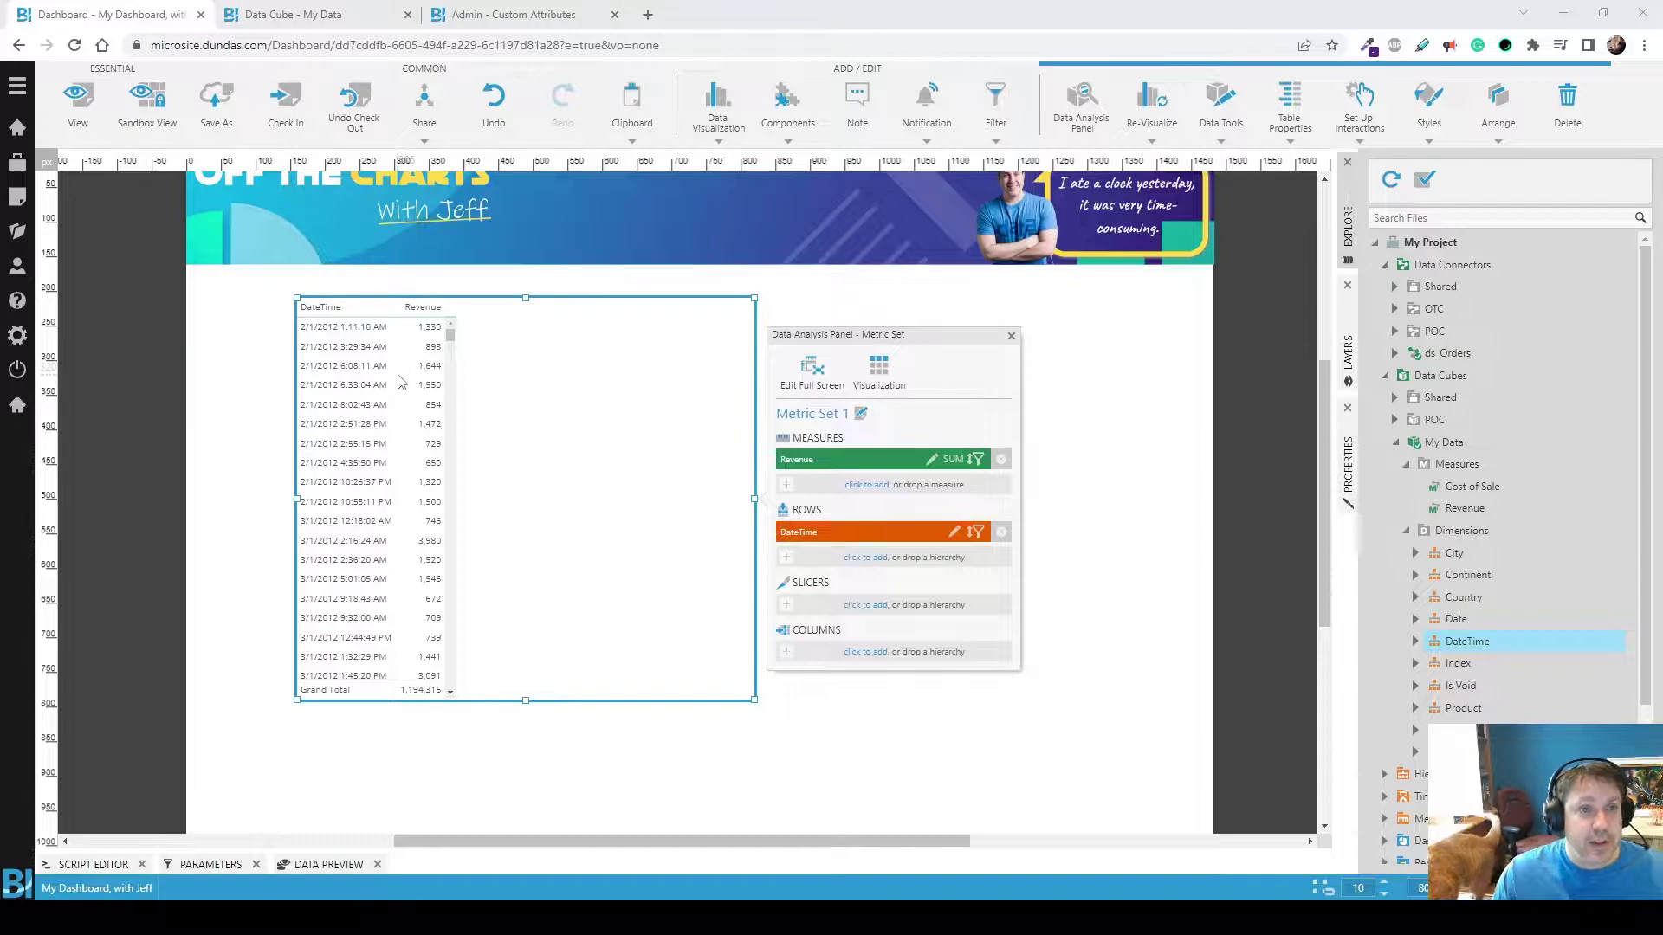
# - Create a custom attribute named TimeZone in the account service administration and save it
pyautogui.click(356, 17)
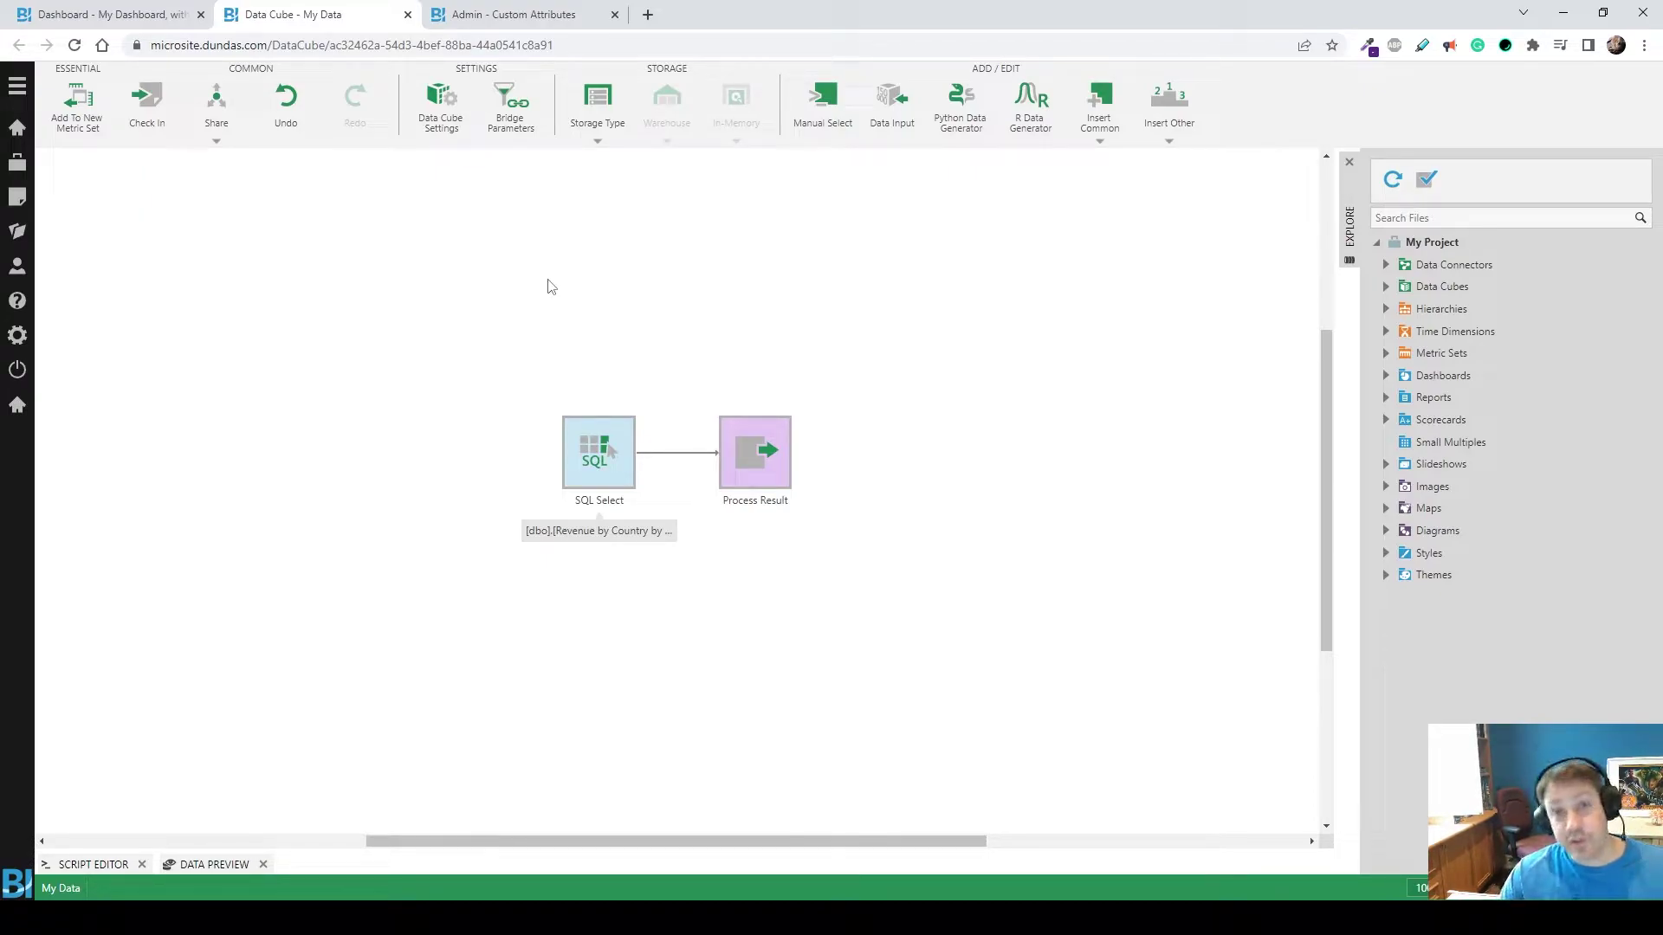
pyautogui.click(493, 15)
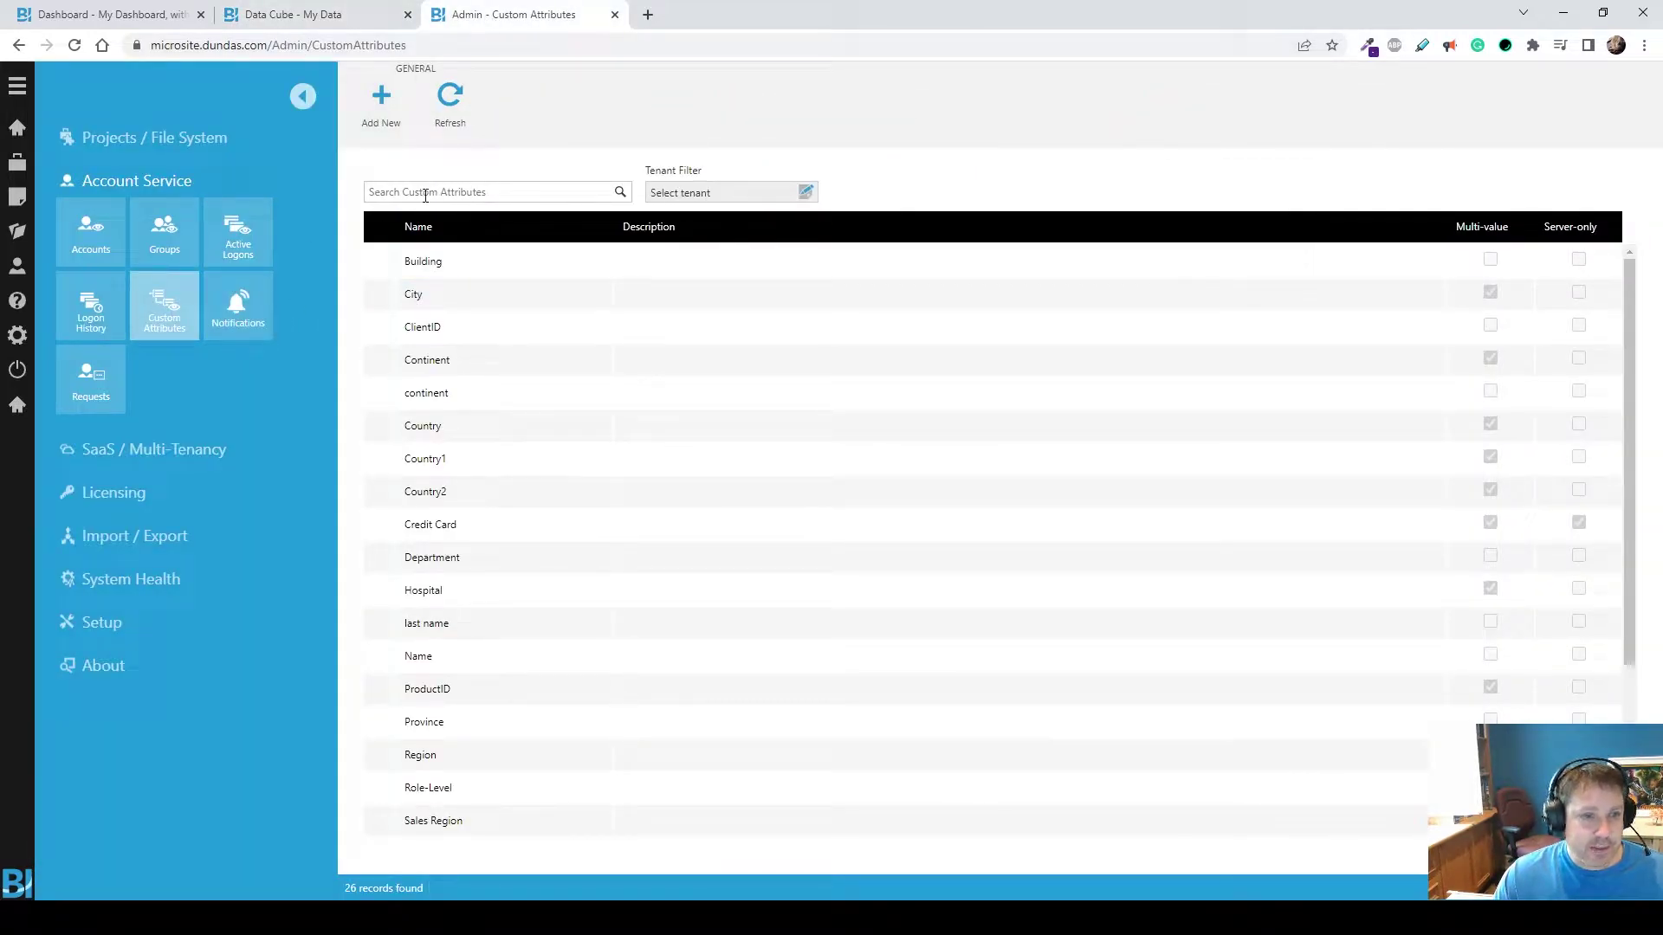
pyautogui.click(169, 312)
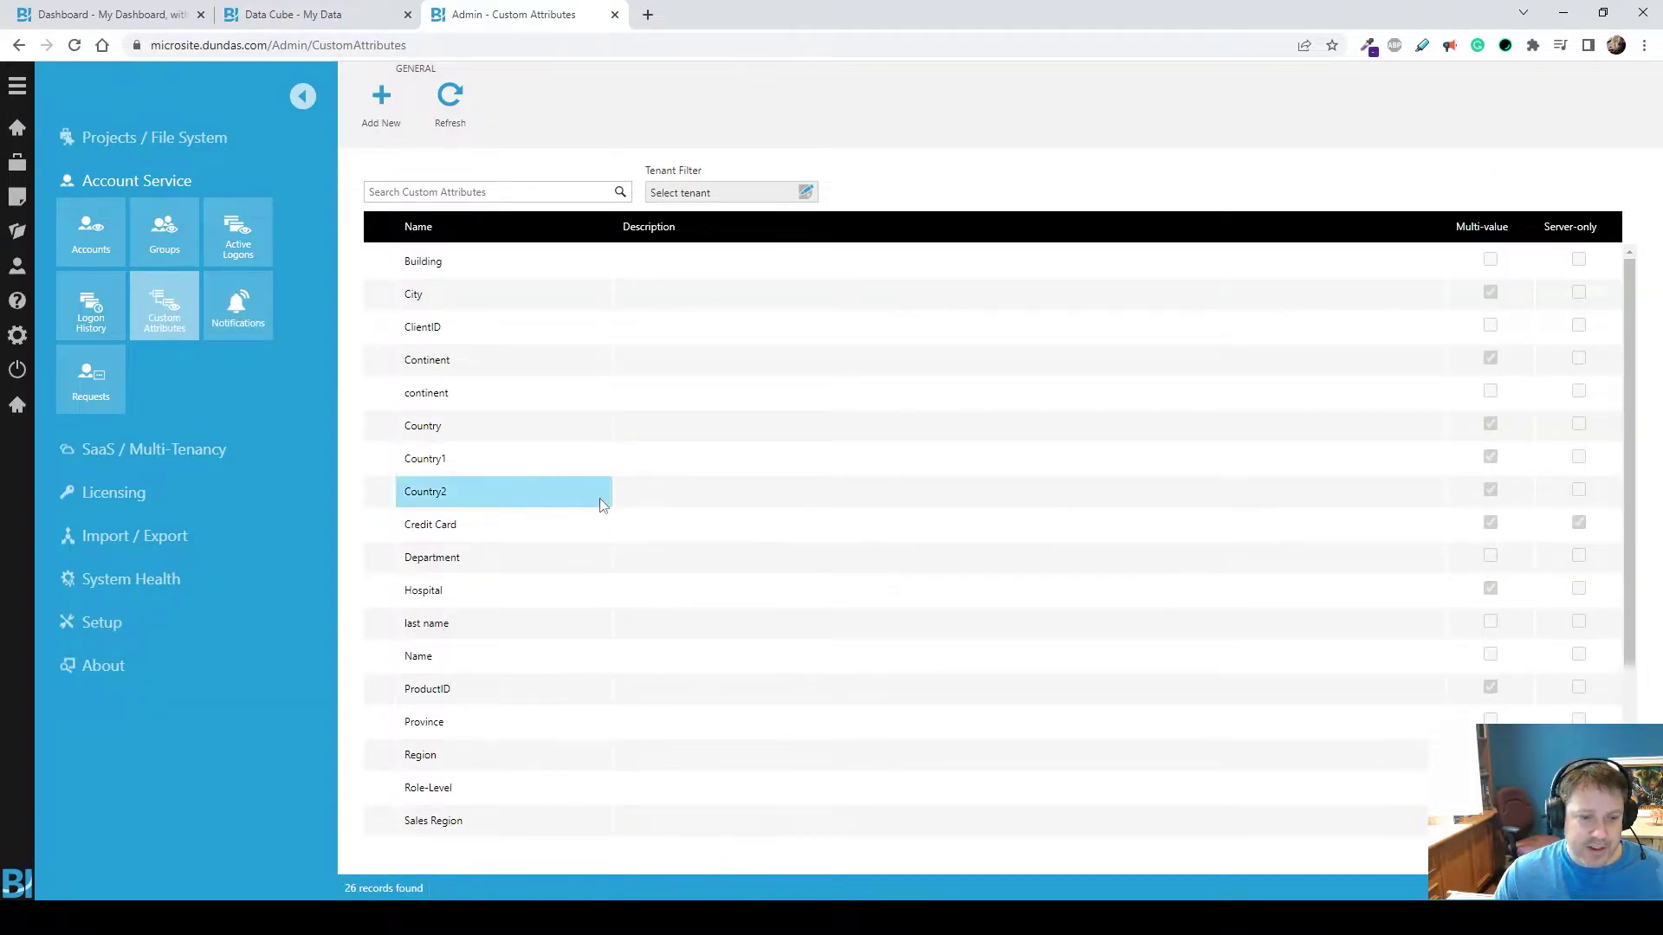
pyautogui.scroll(-3, 571, 692)
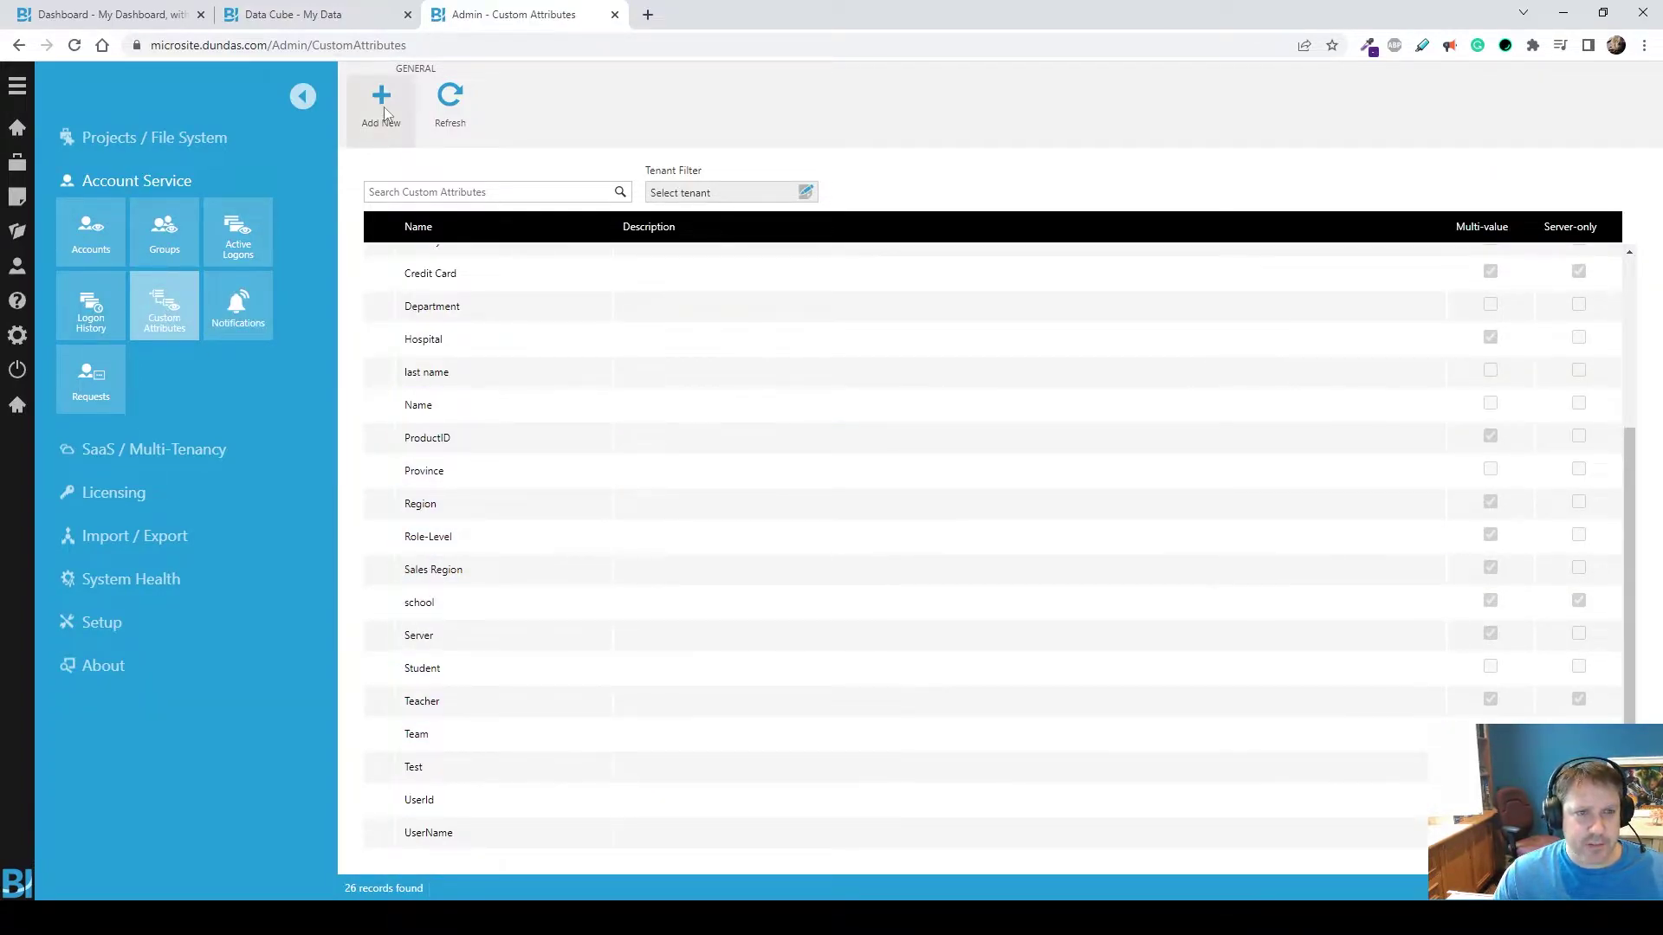
pyautogui.click(382, 106)
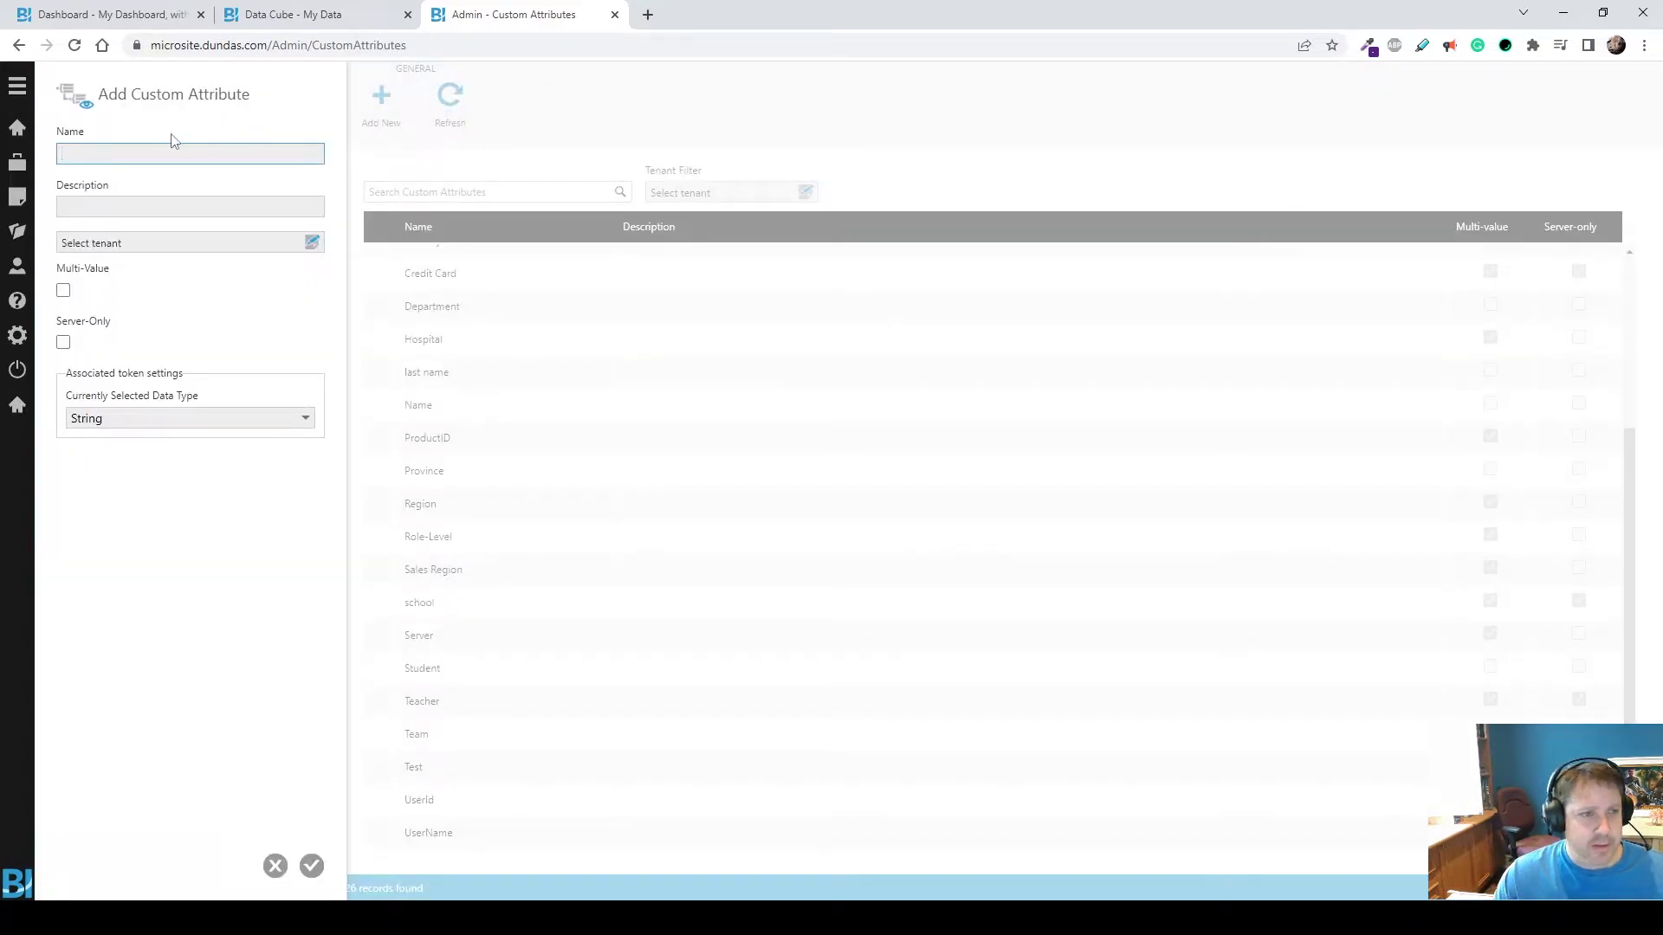
pyautogui.write('TimeZone')
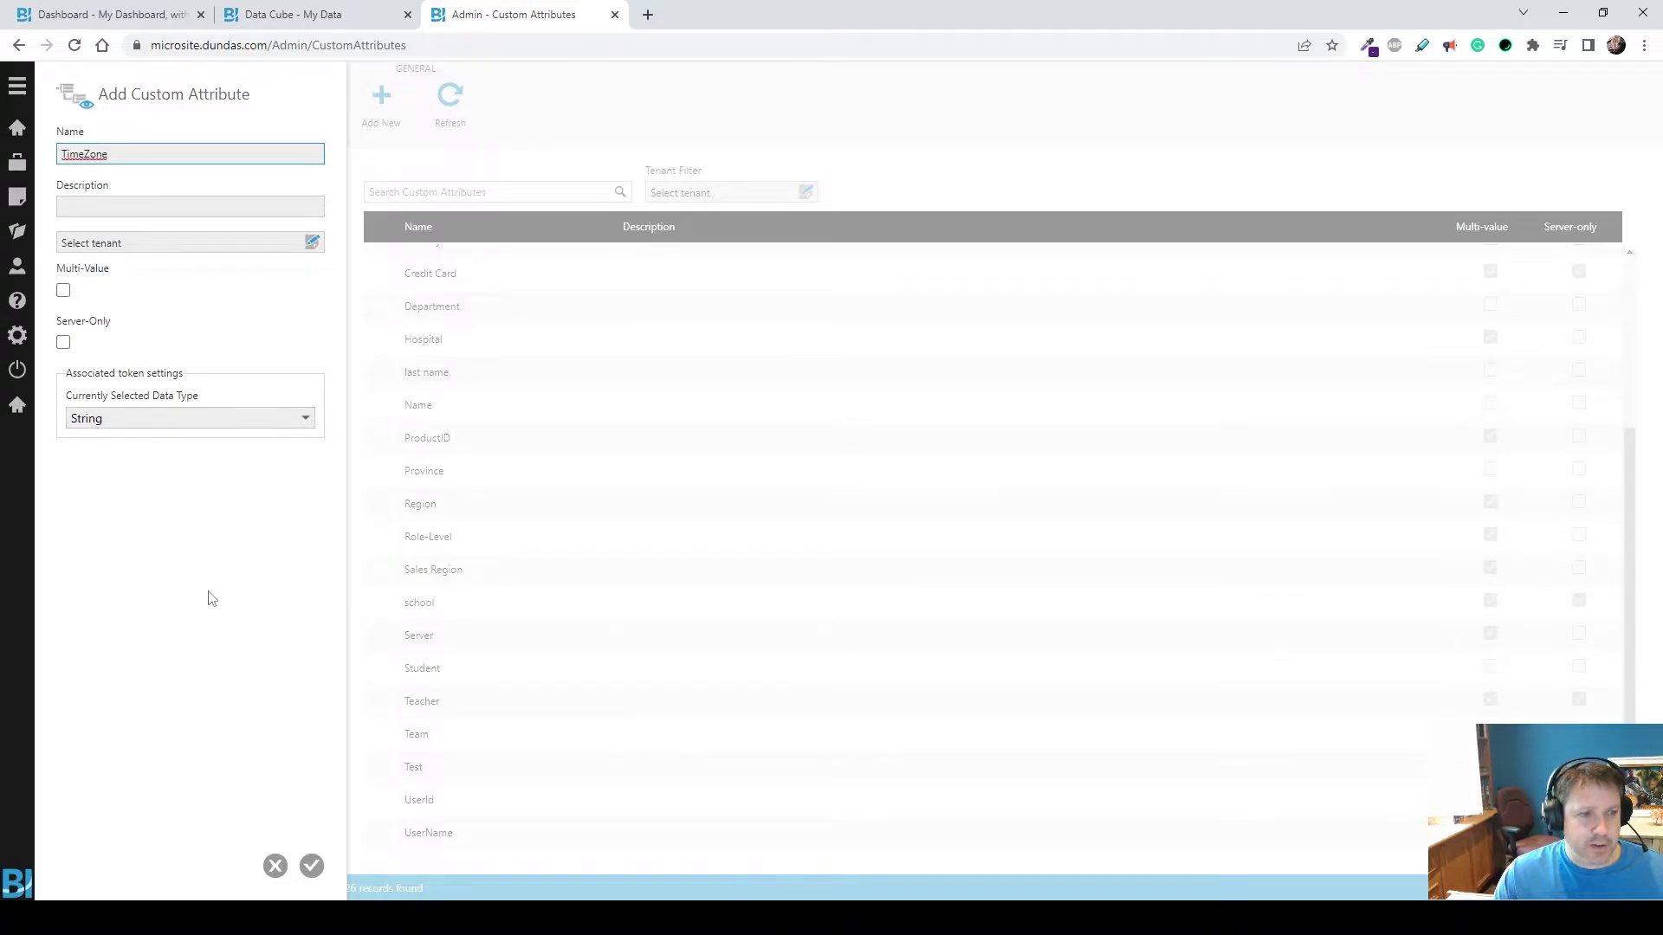
pyautogui.click(312, 866)
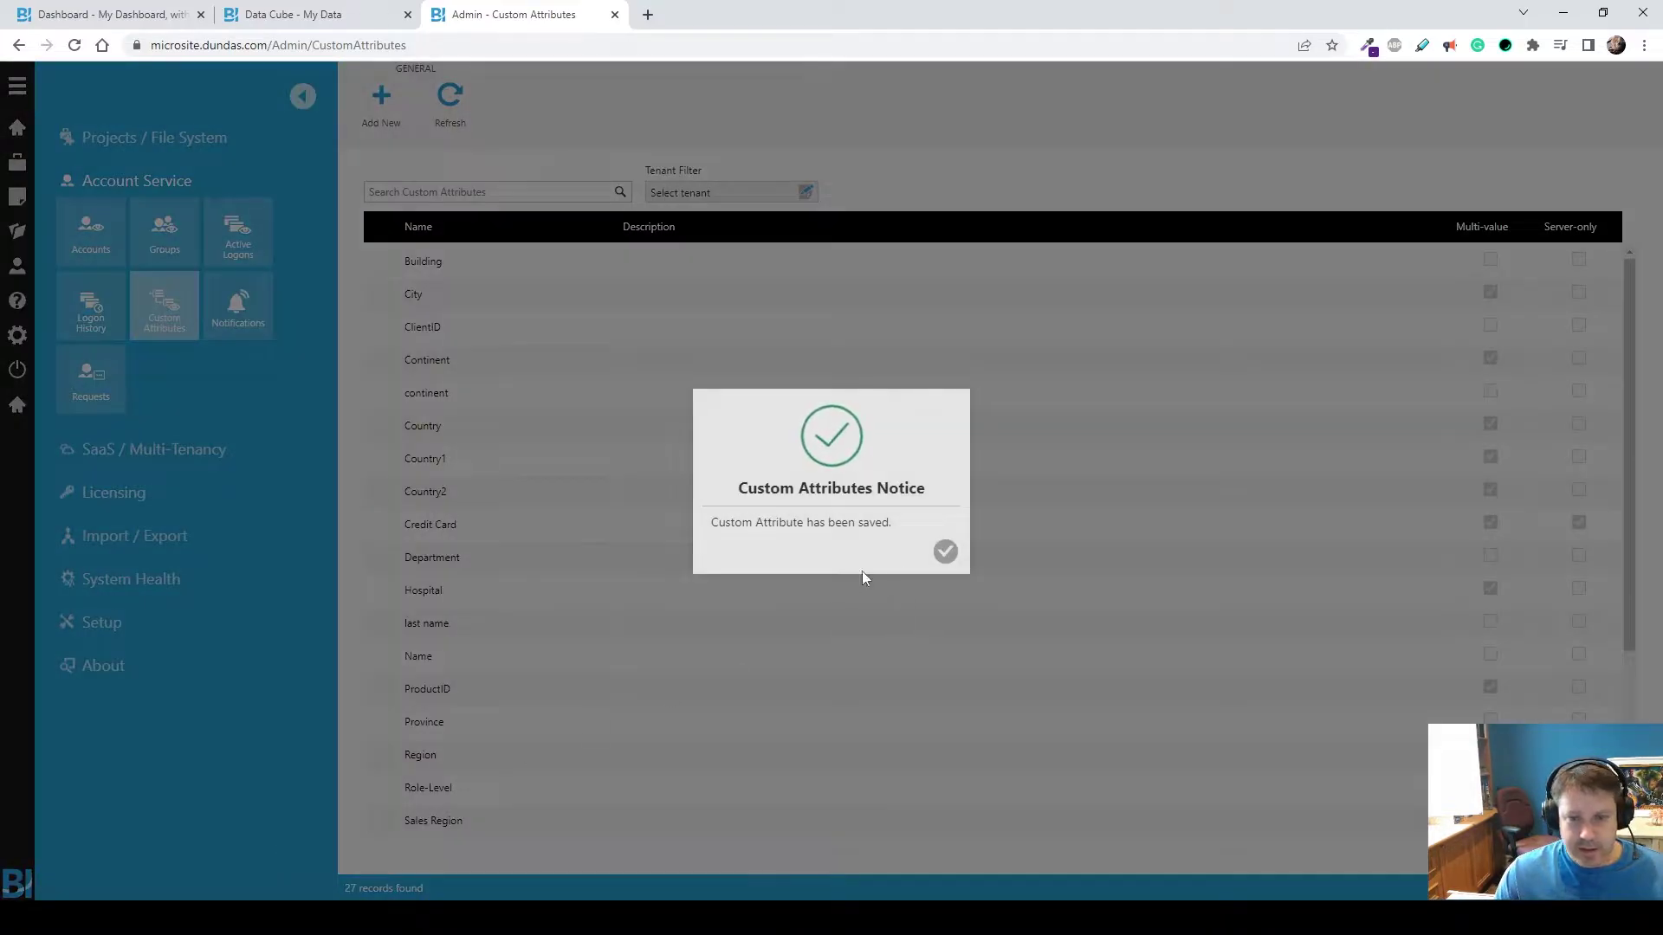
pyautogui.click(945, 552)
# - Find the account by the user's last name in the accounts list and open it for editing
pyautogui.click(91, 232)
pyautogui.click(527, 188)
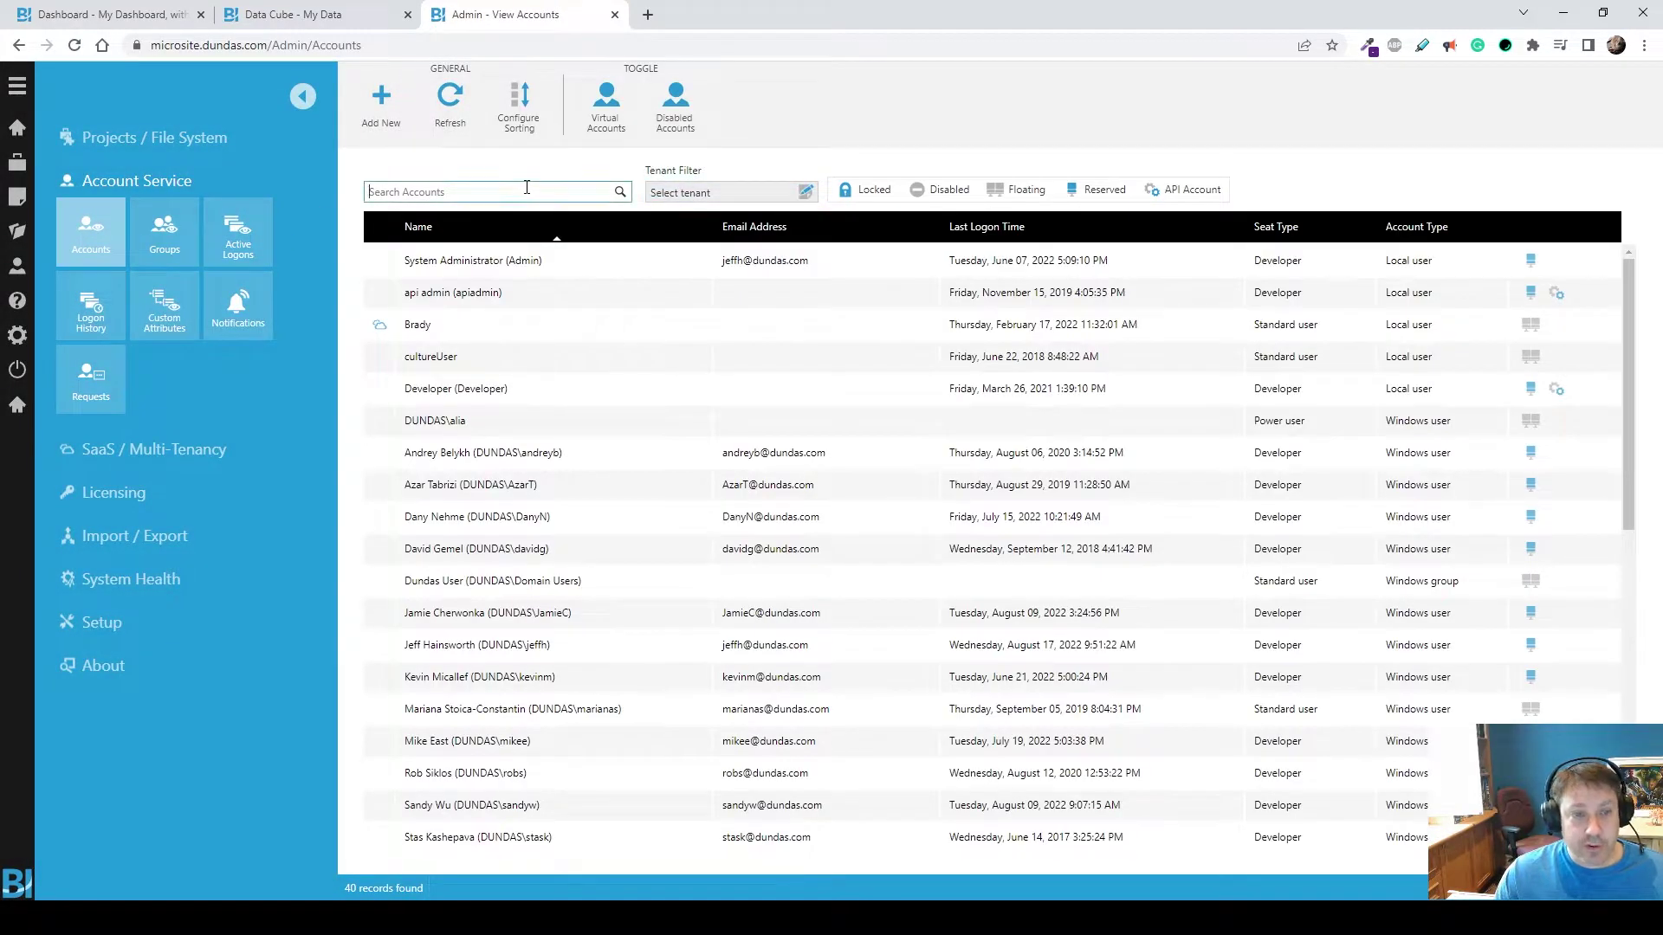
pyautogui.write('hains')
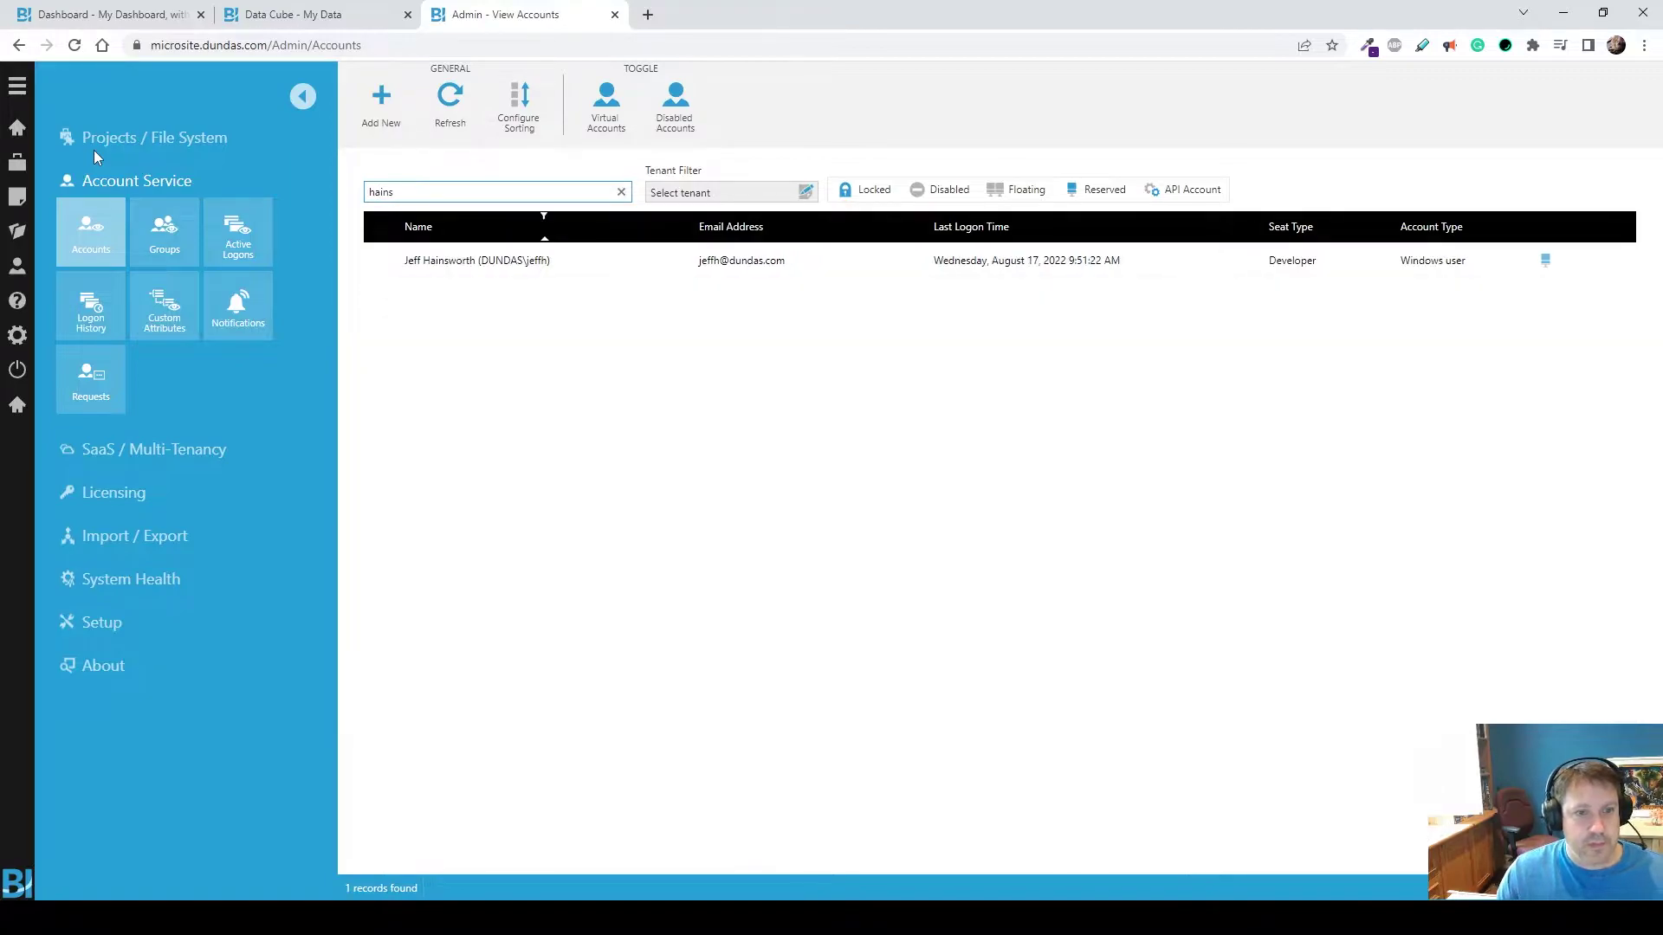
pyautogui.click(743, 259)
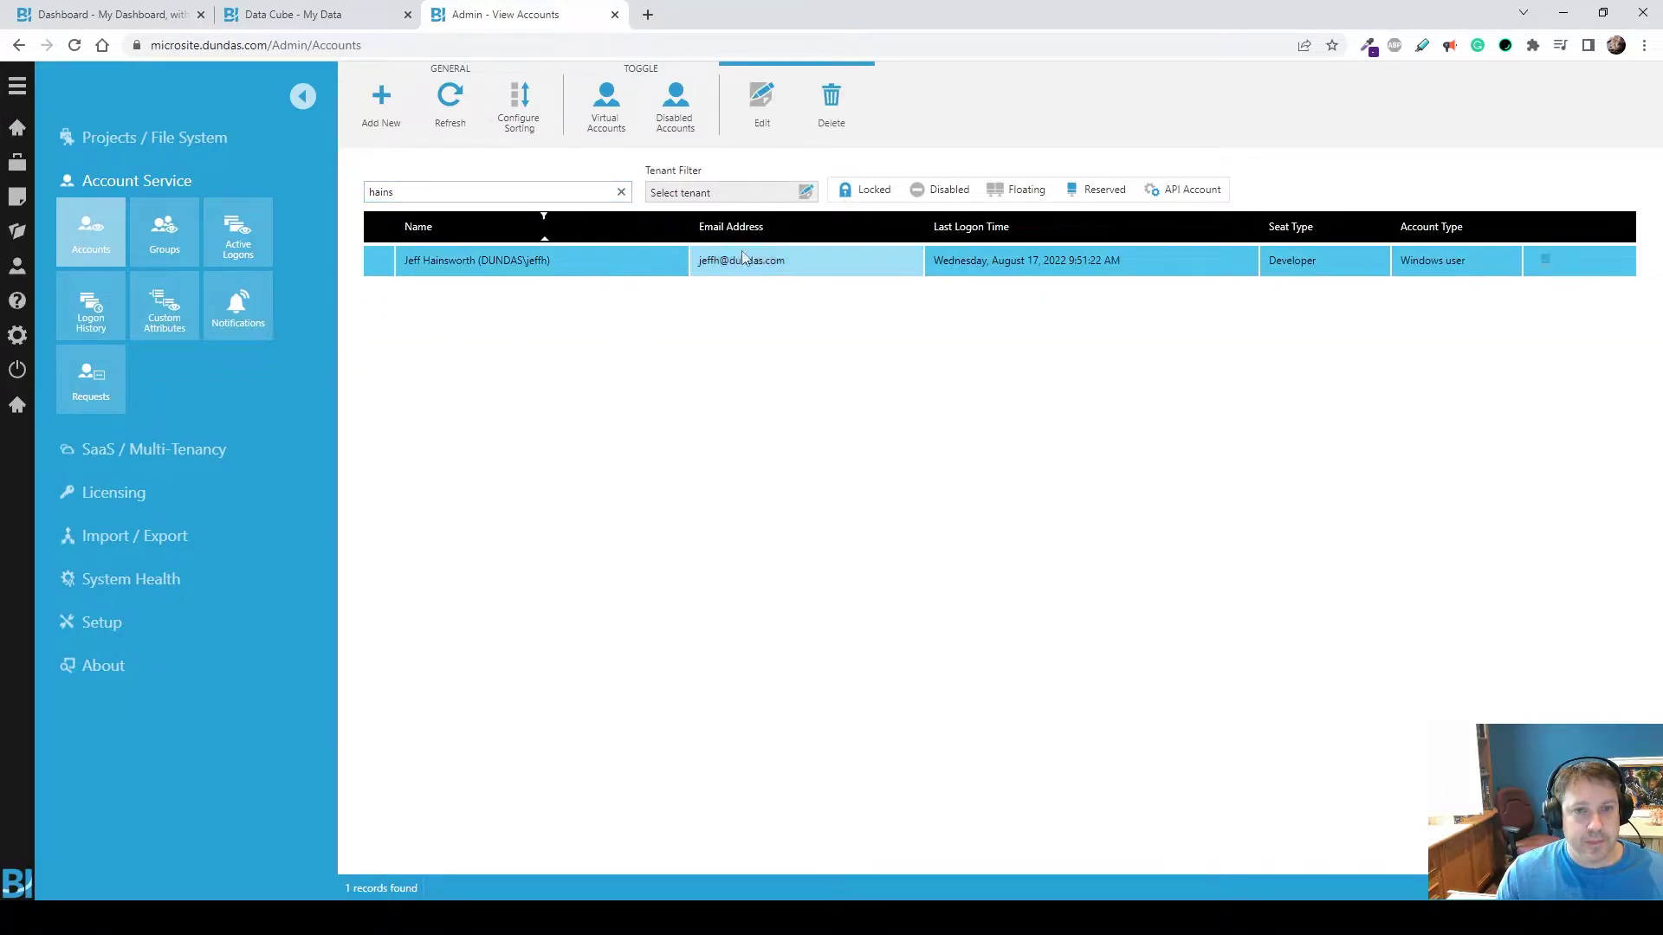
pyautogui.click(761, 102)
pyautogui.scroll(-3, 205, 620)
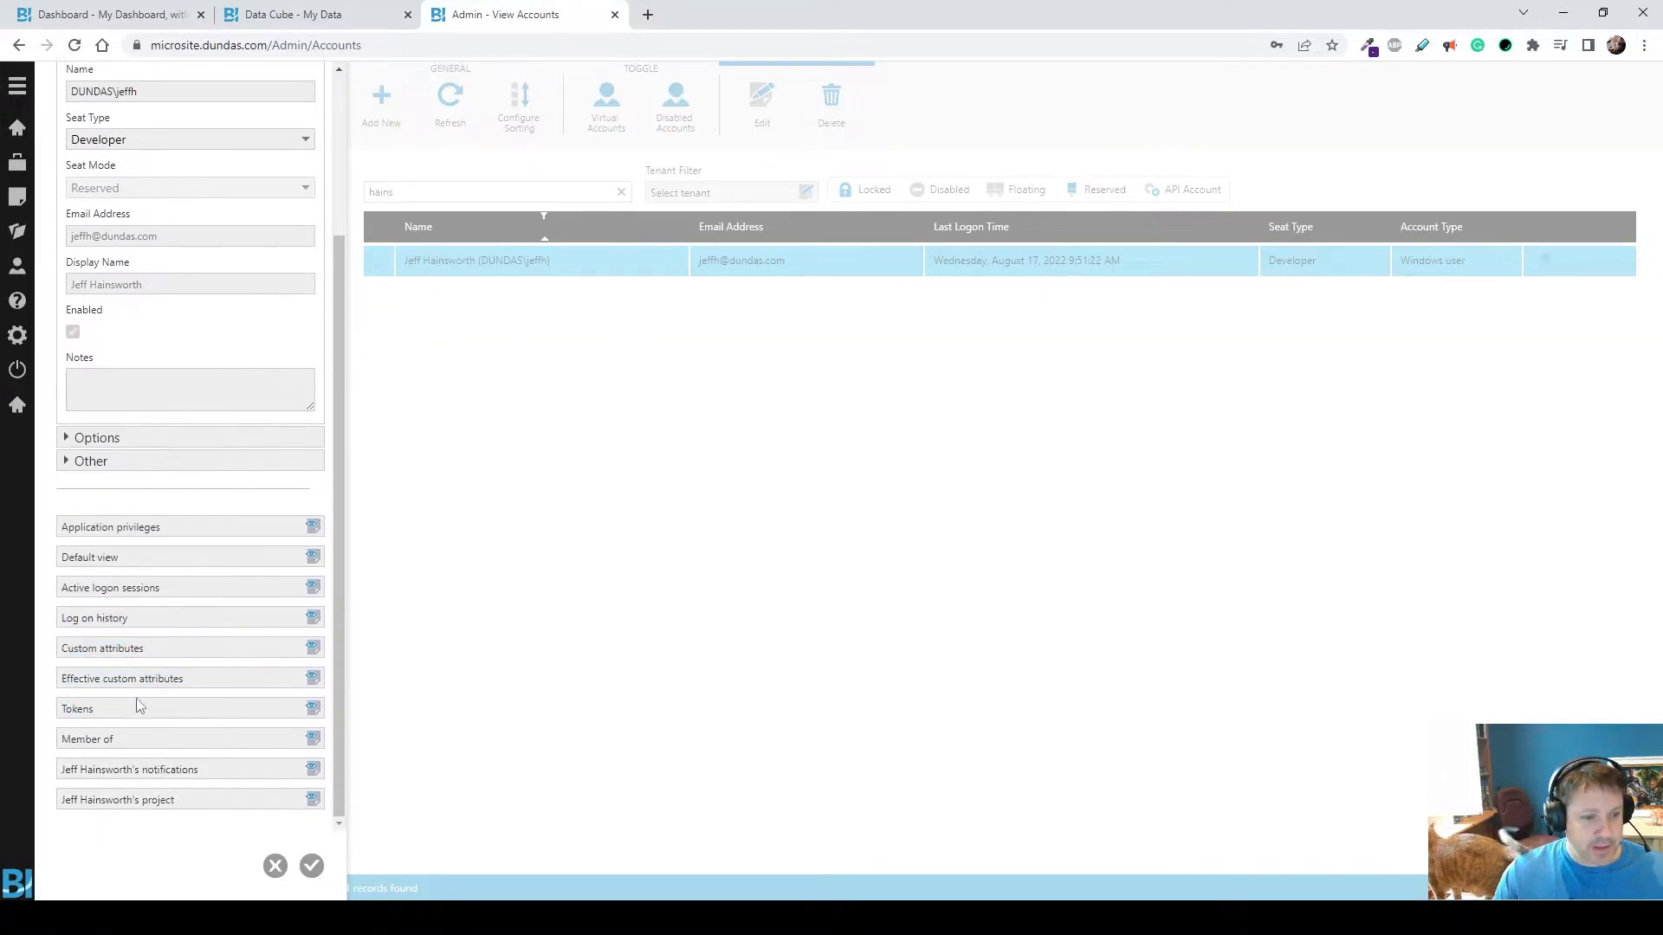
# - Add the TimeZone attribute to the account's custom attributes
pyautogui.click(128, 656)
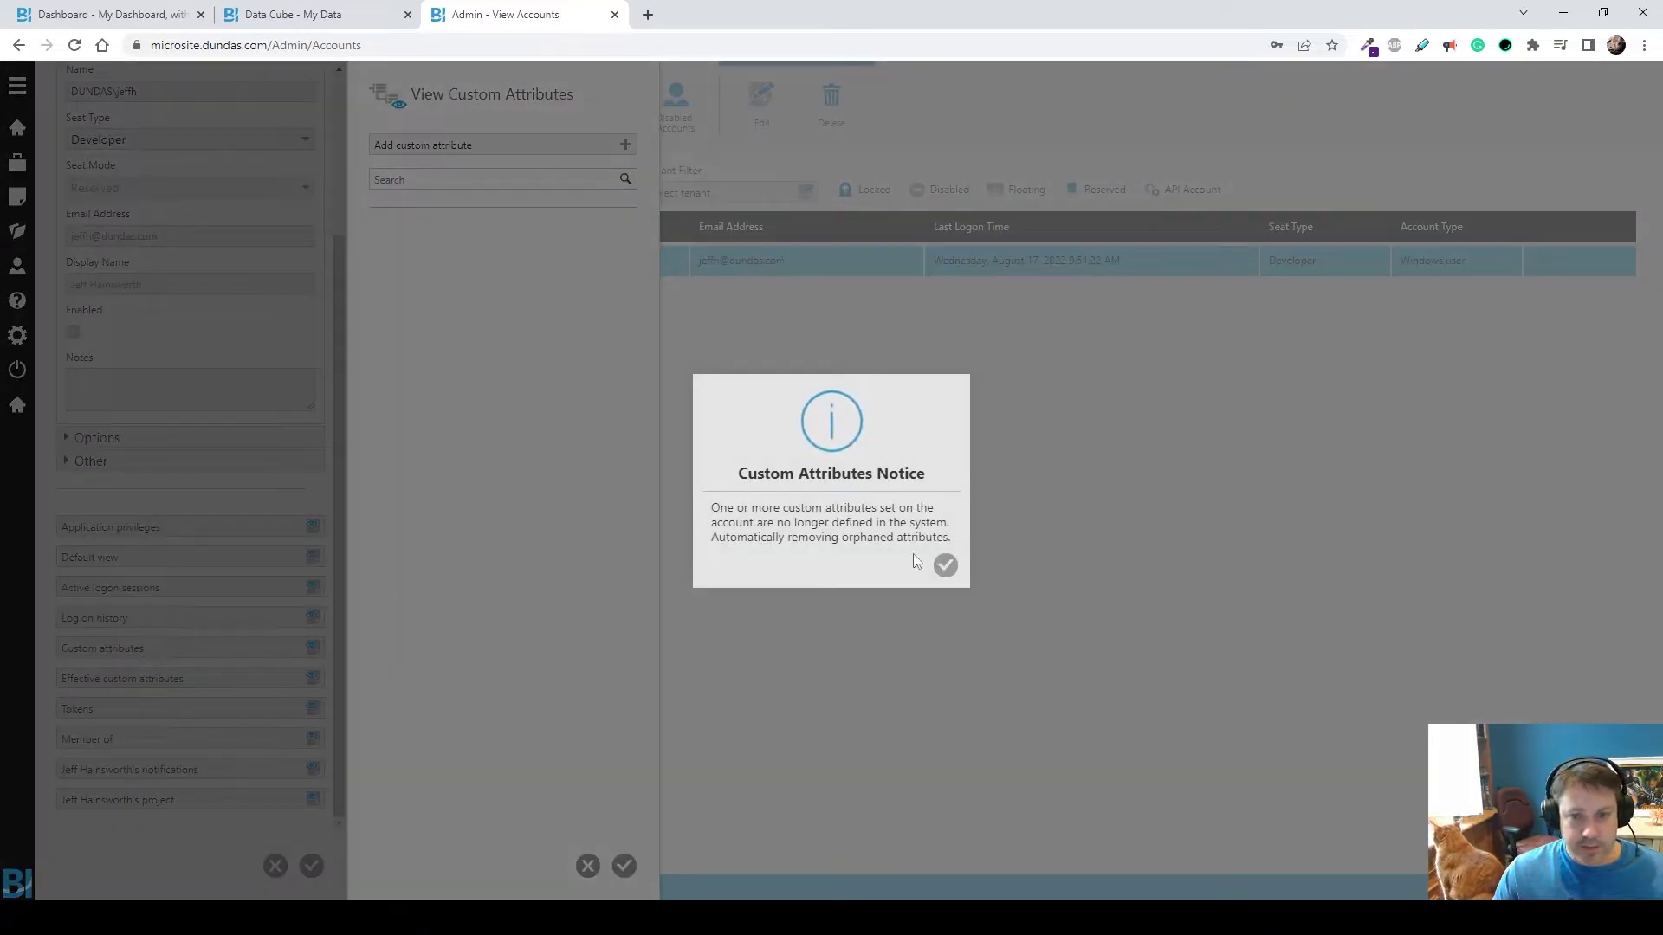
pyautogui.click(945, 562)
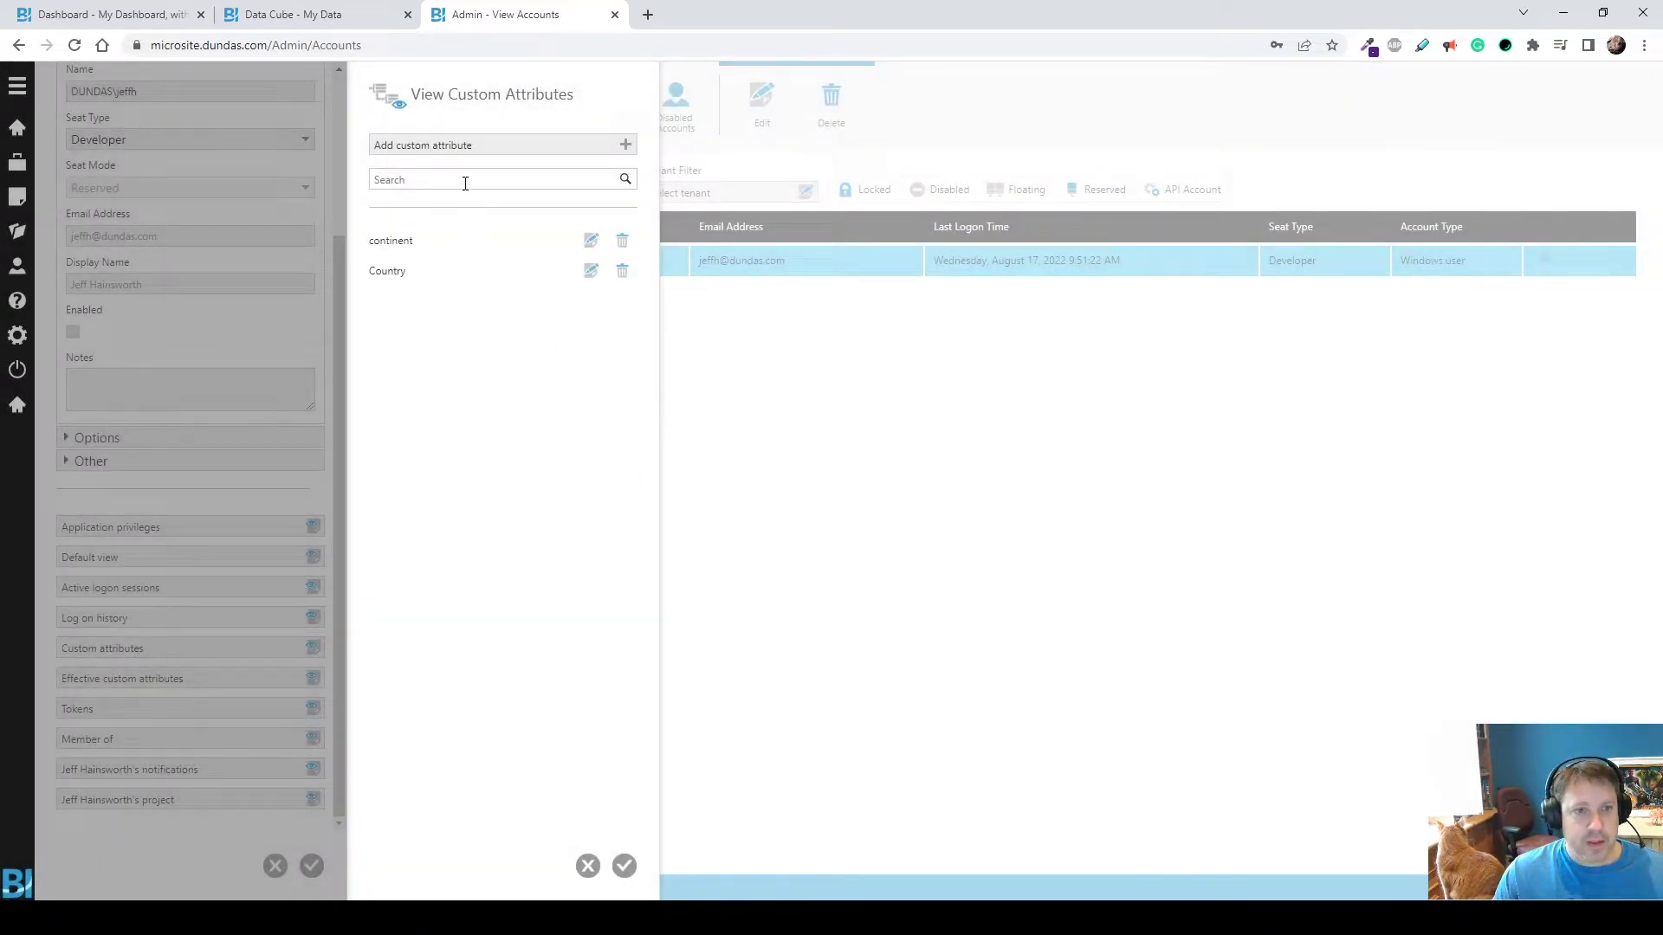
pyautogui.click(418, 147)
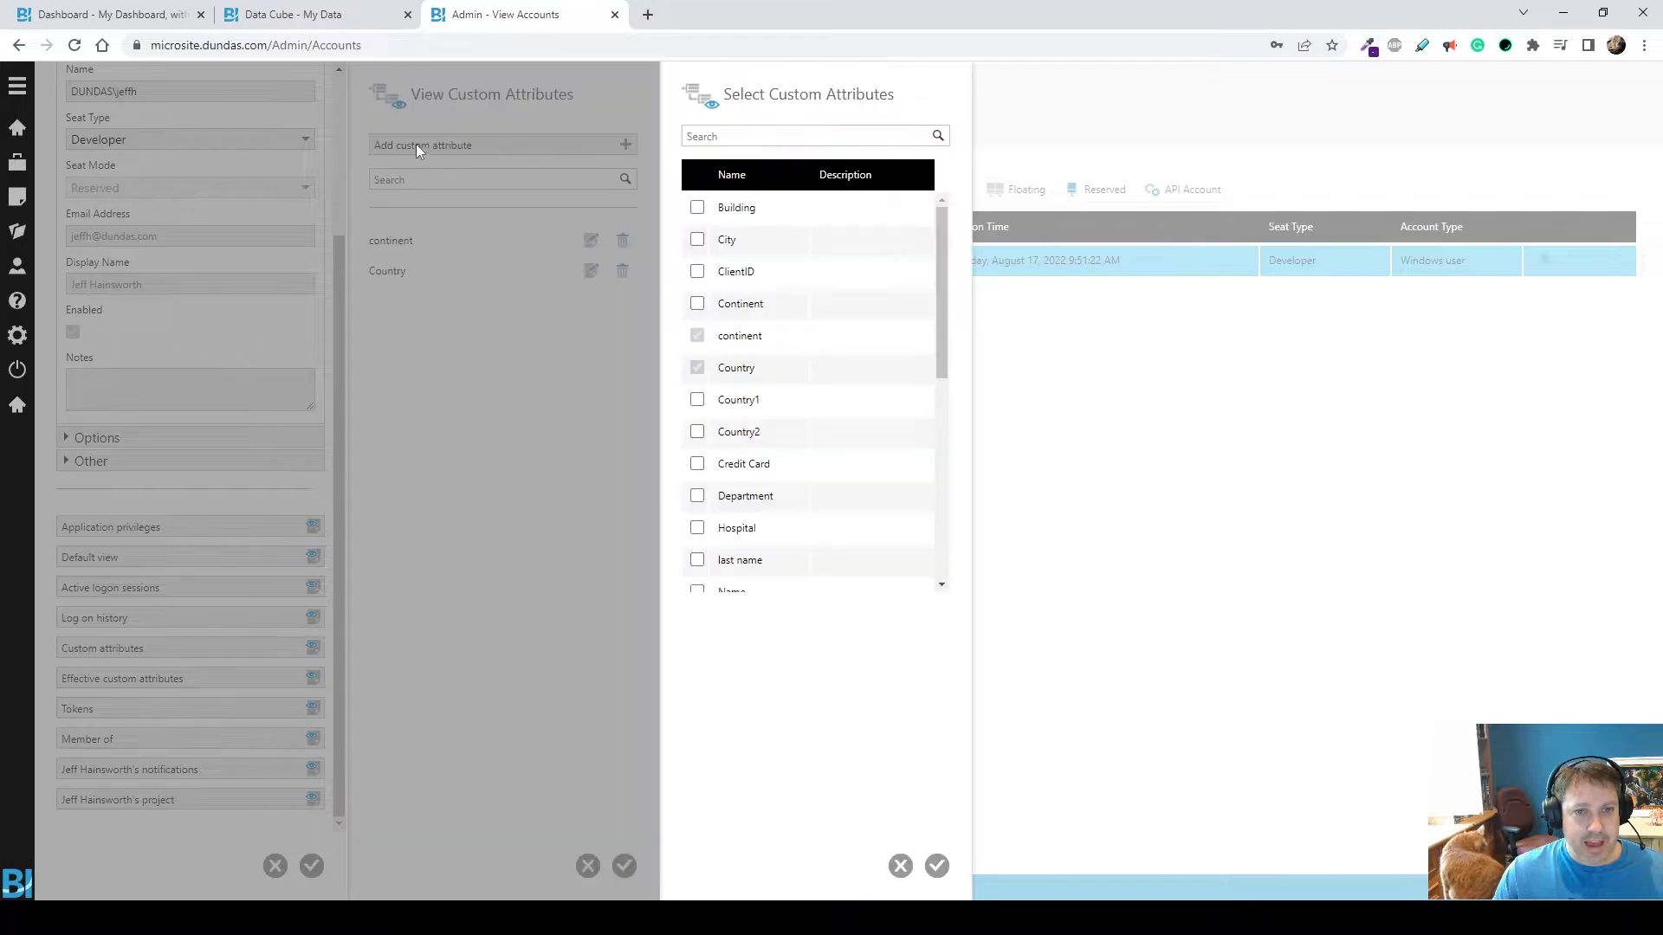
pyautogui.scroll(-5, 786, 499)
pyautogui.click(697, 511)
pyautogui.click(936, 864)
# - Set the account's TimeZone attribute value to Eastern Standard Time
pyautogui.click(733, 317)
pyautogui.write('Eas')
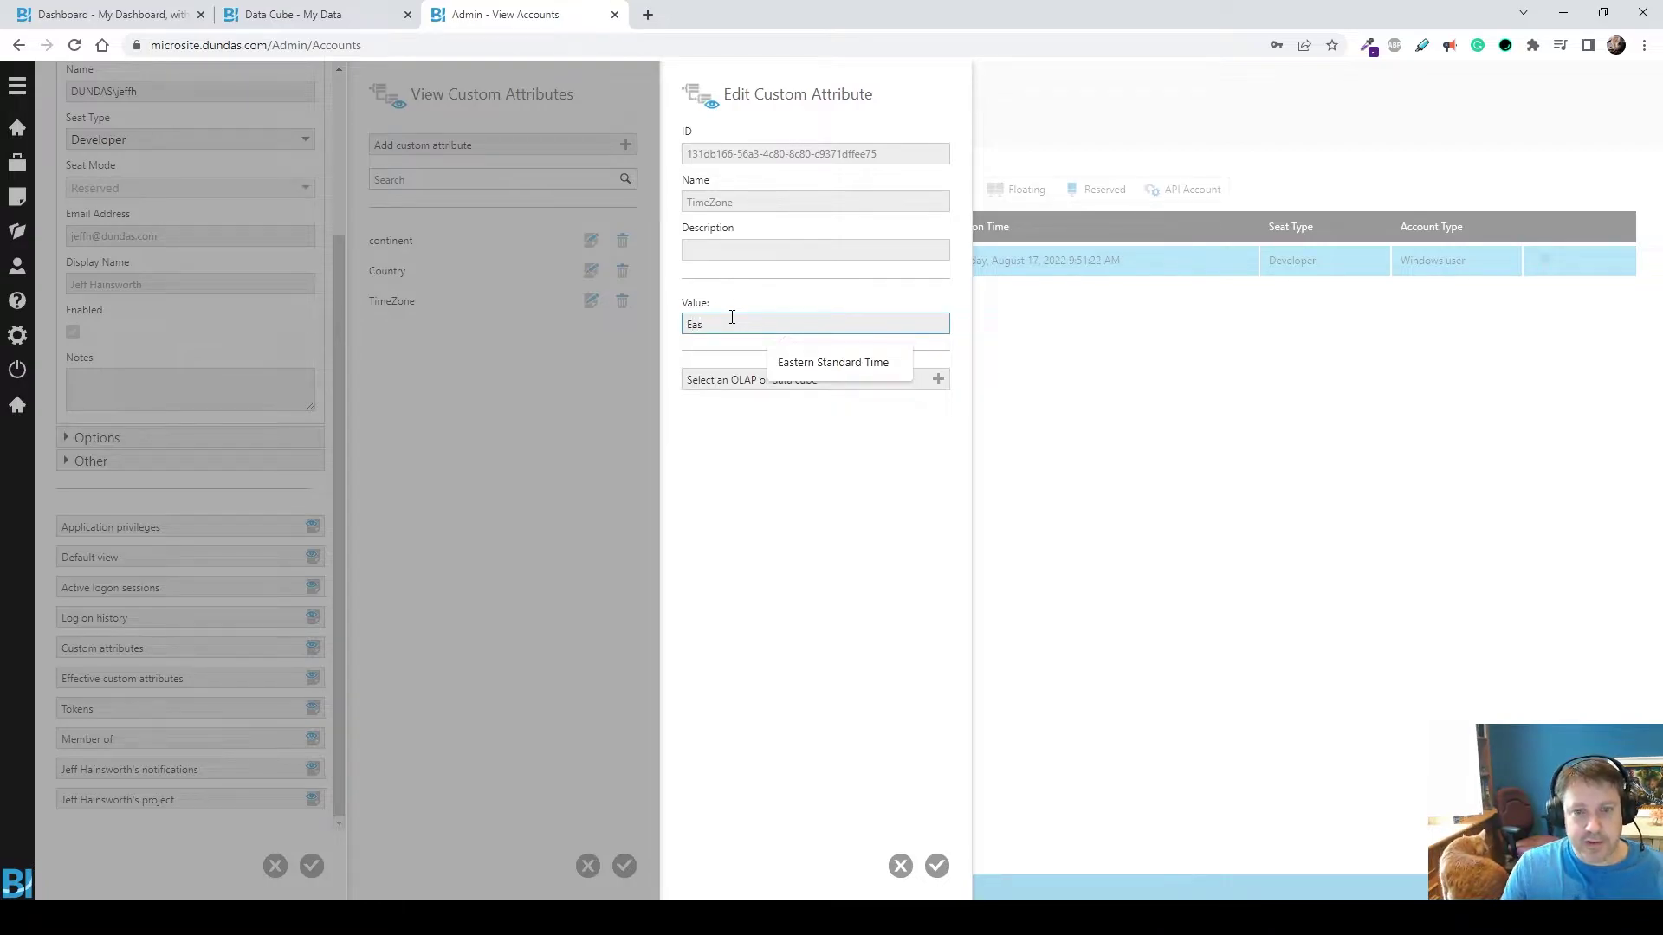
pyautogui.click(866, 367)
pyautogui.click(942, 862)
# - Save the account's custom attribute changes and log back on with the saved credentials
pyautogui.click(624, 866)
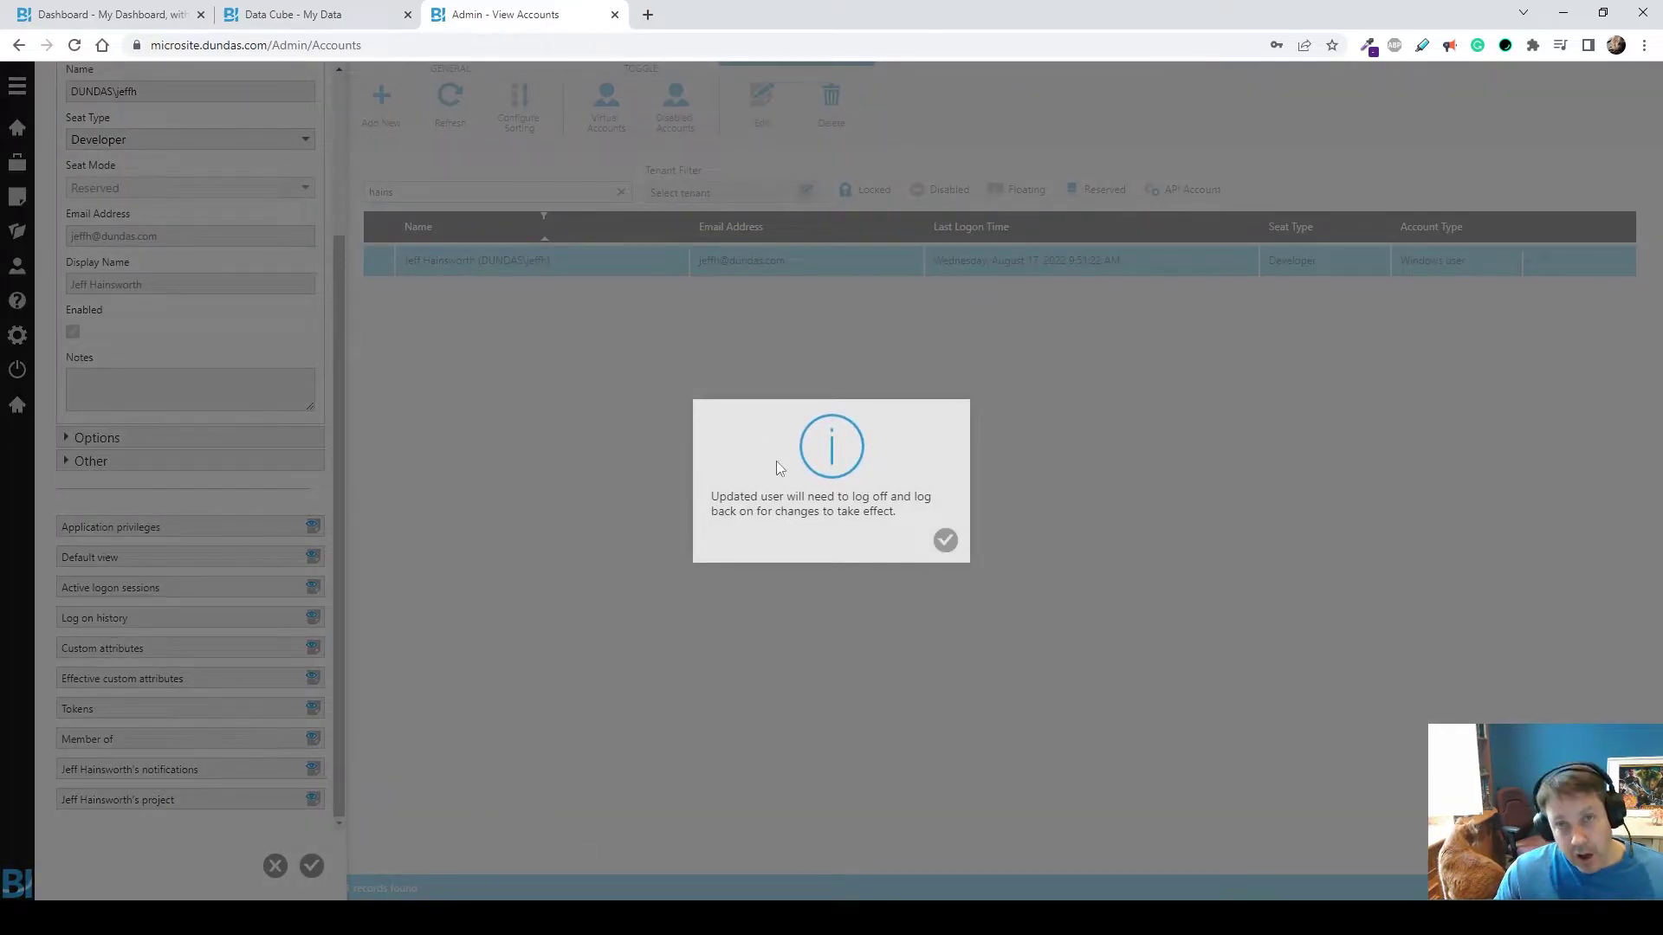
pyautogui.click(948, 544)
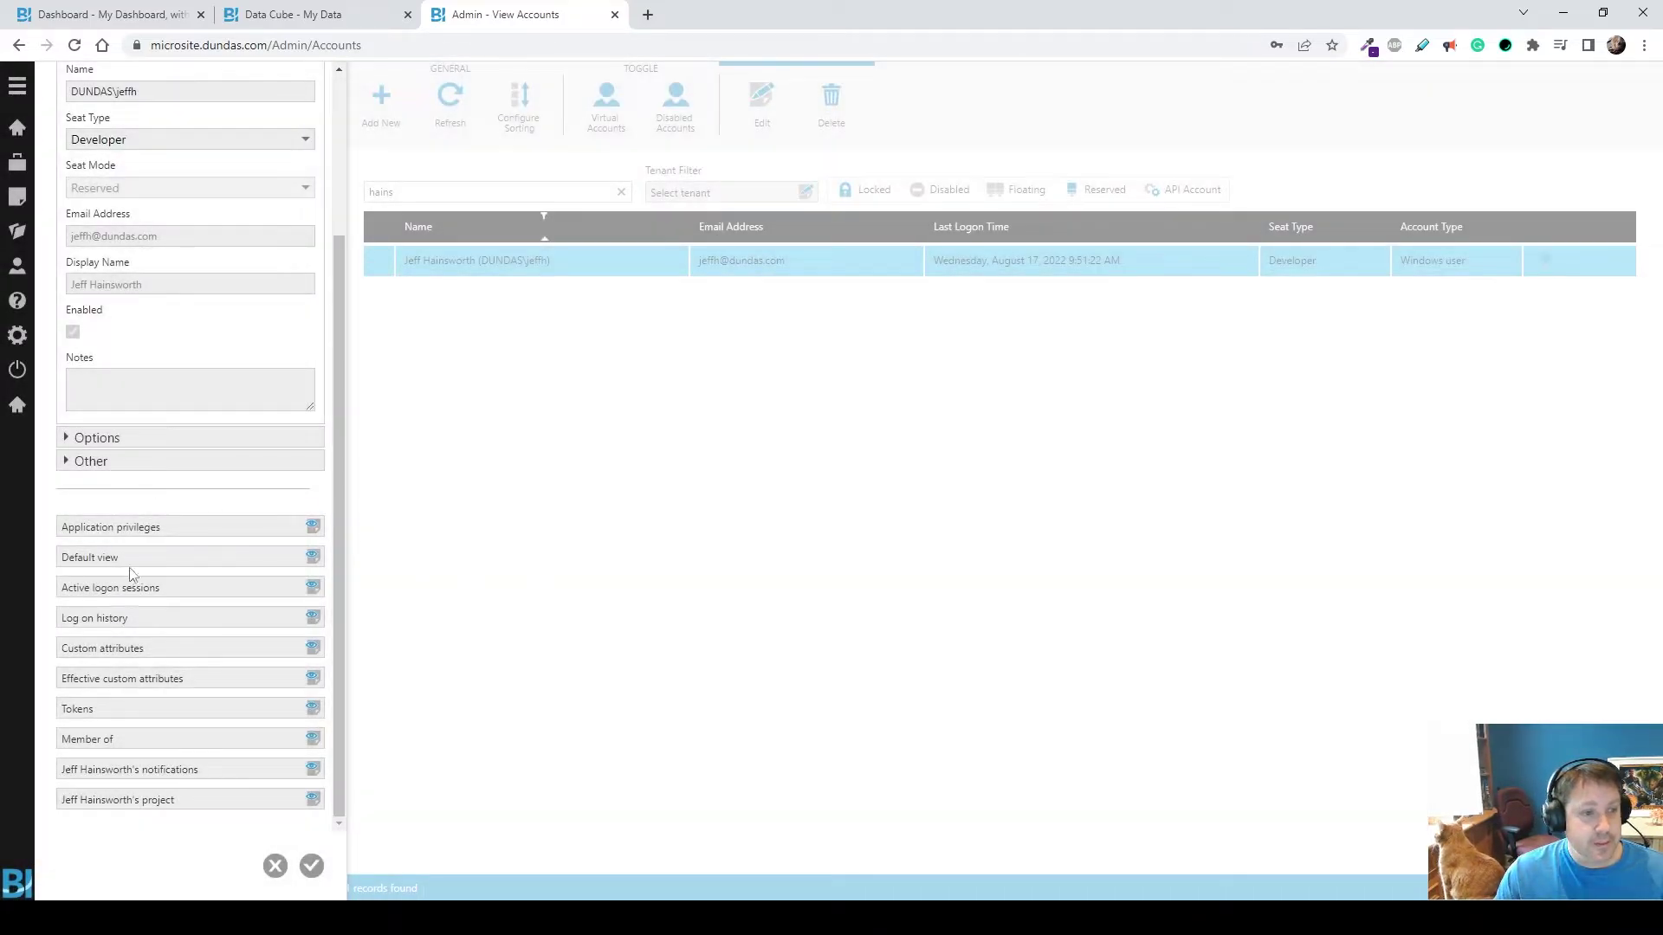
pyautogui.click(313, 868)
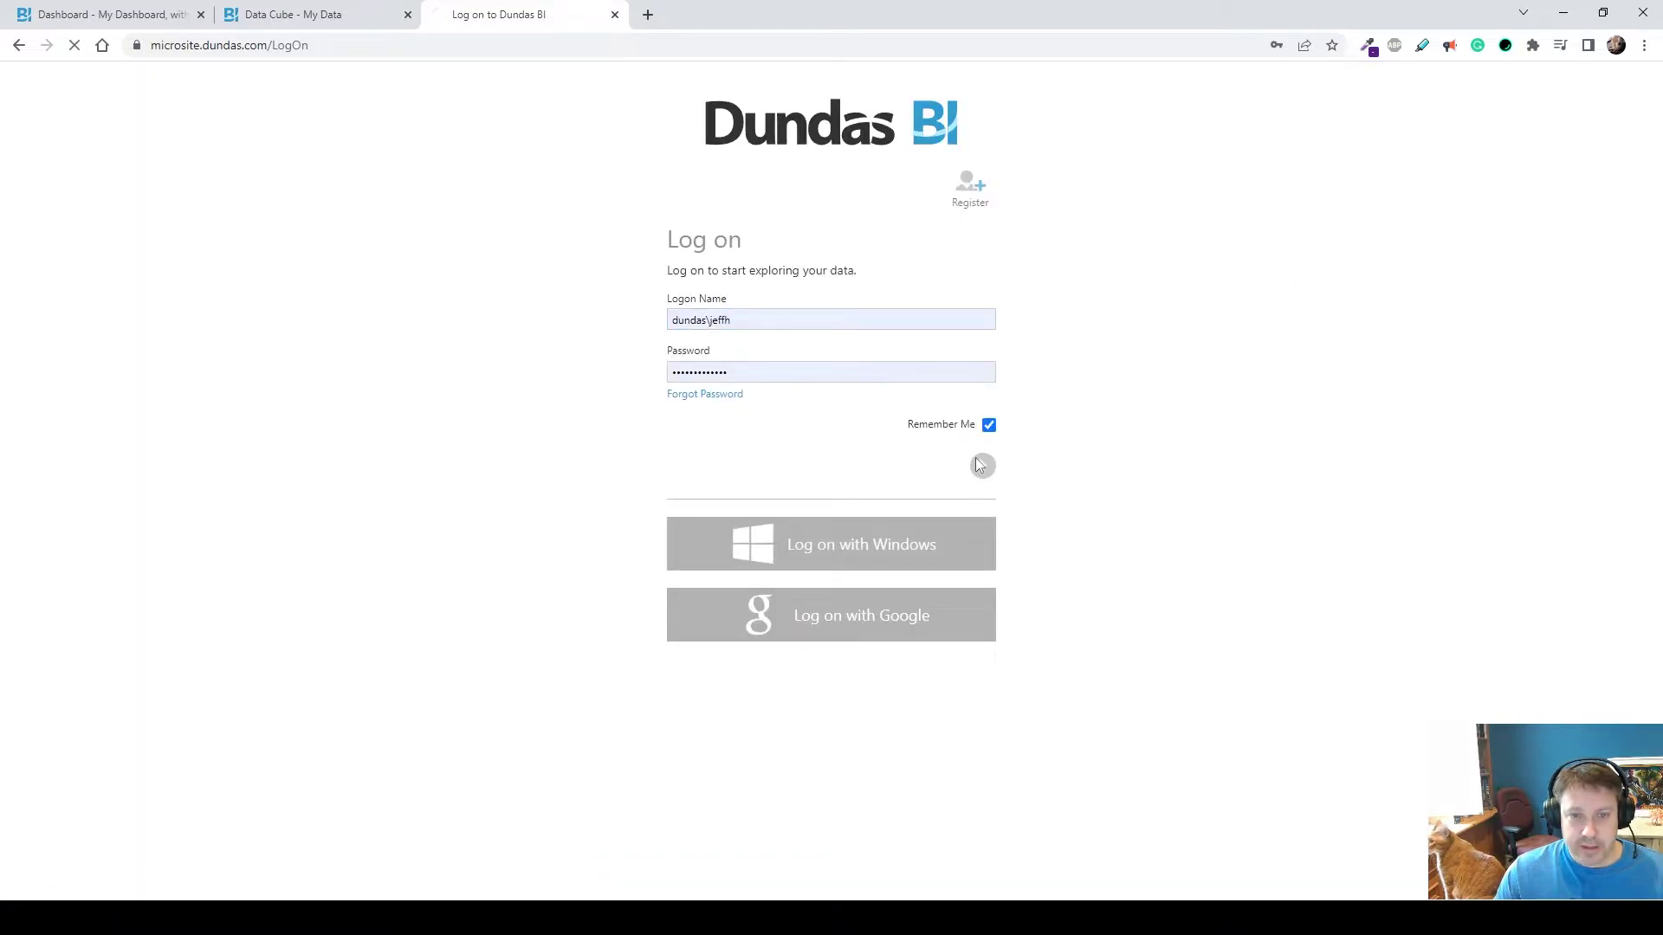
pyautogui.click(978, 463)
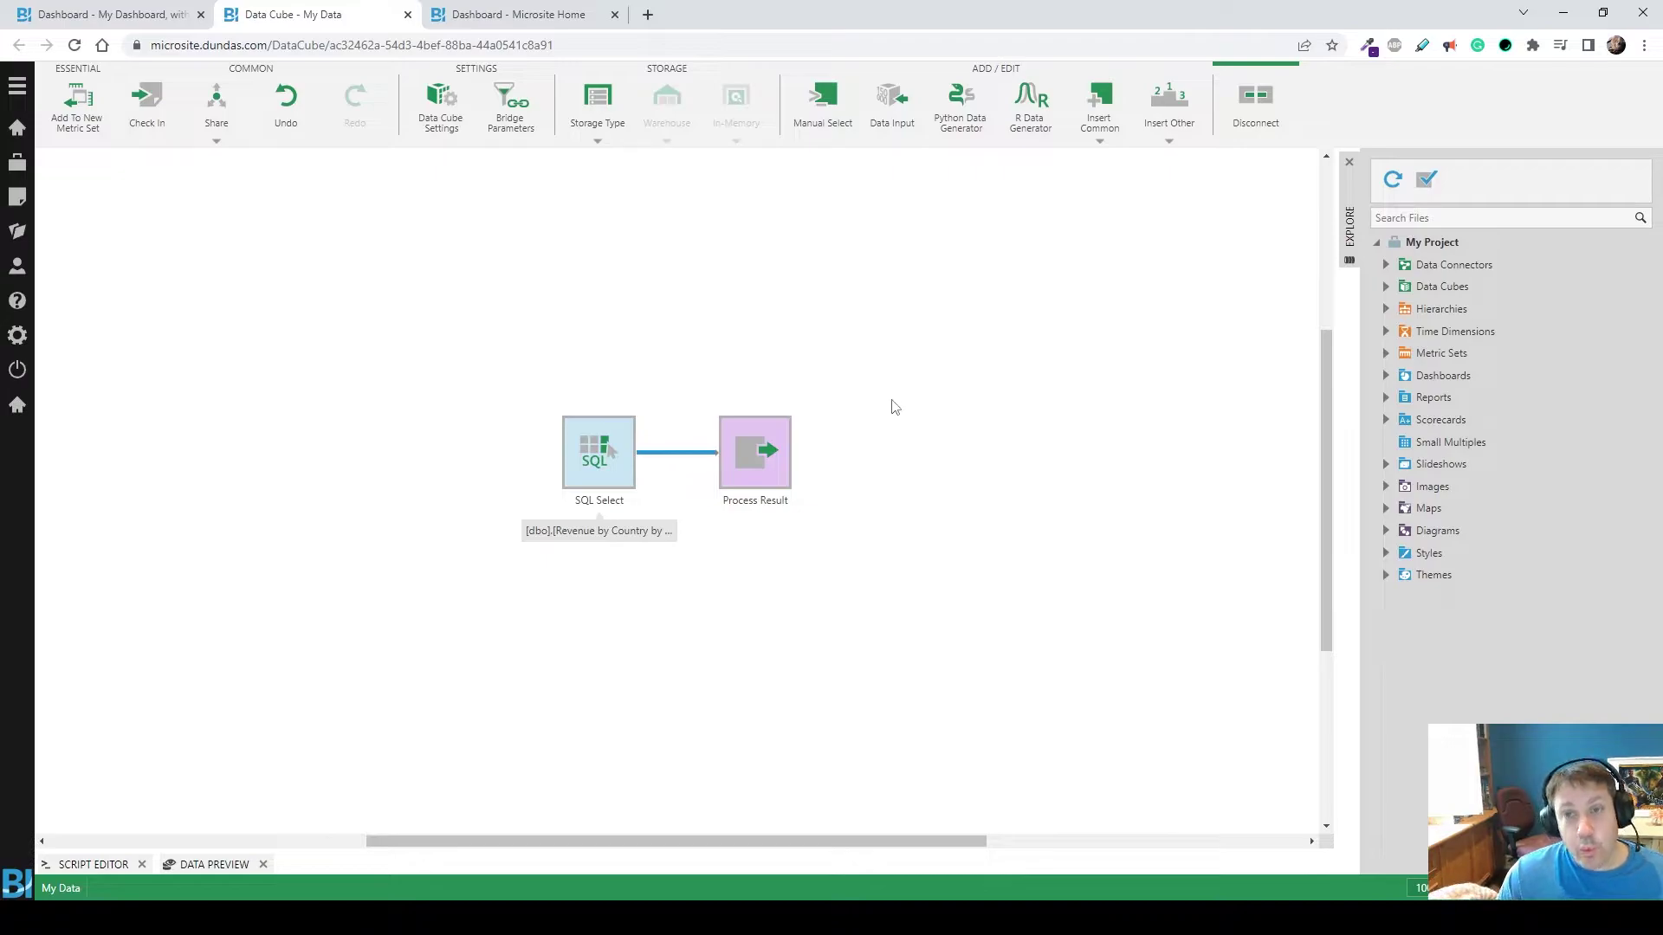
# - Insert a Calculated Element transform between SQL Select and Process Result in the My Data cube, and open its configuration
pyautogui.click(1096, 128)
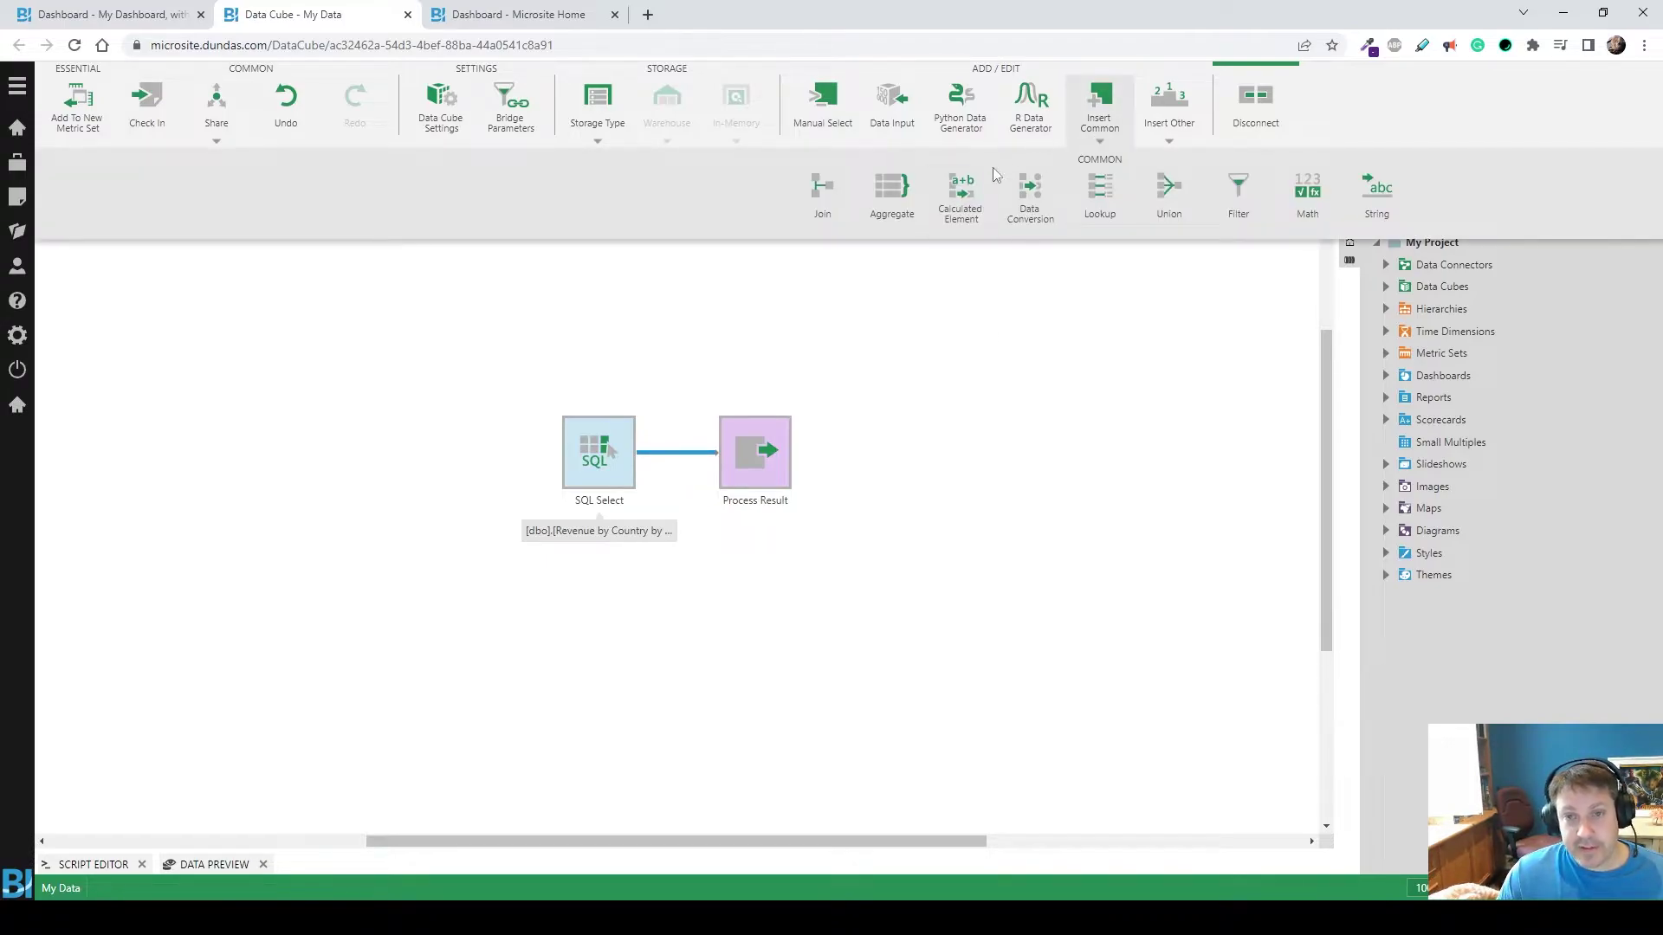
pyautogui.click(963, 211)
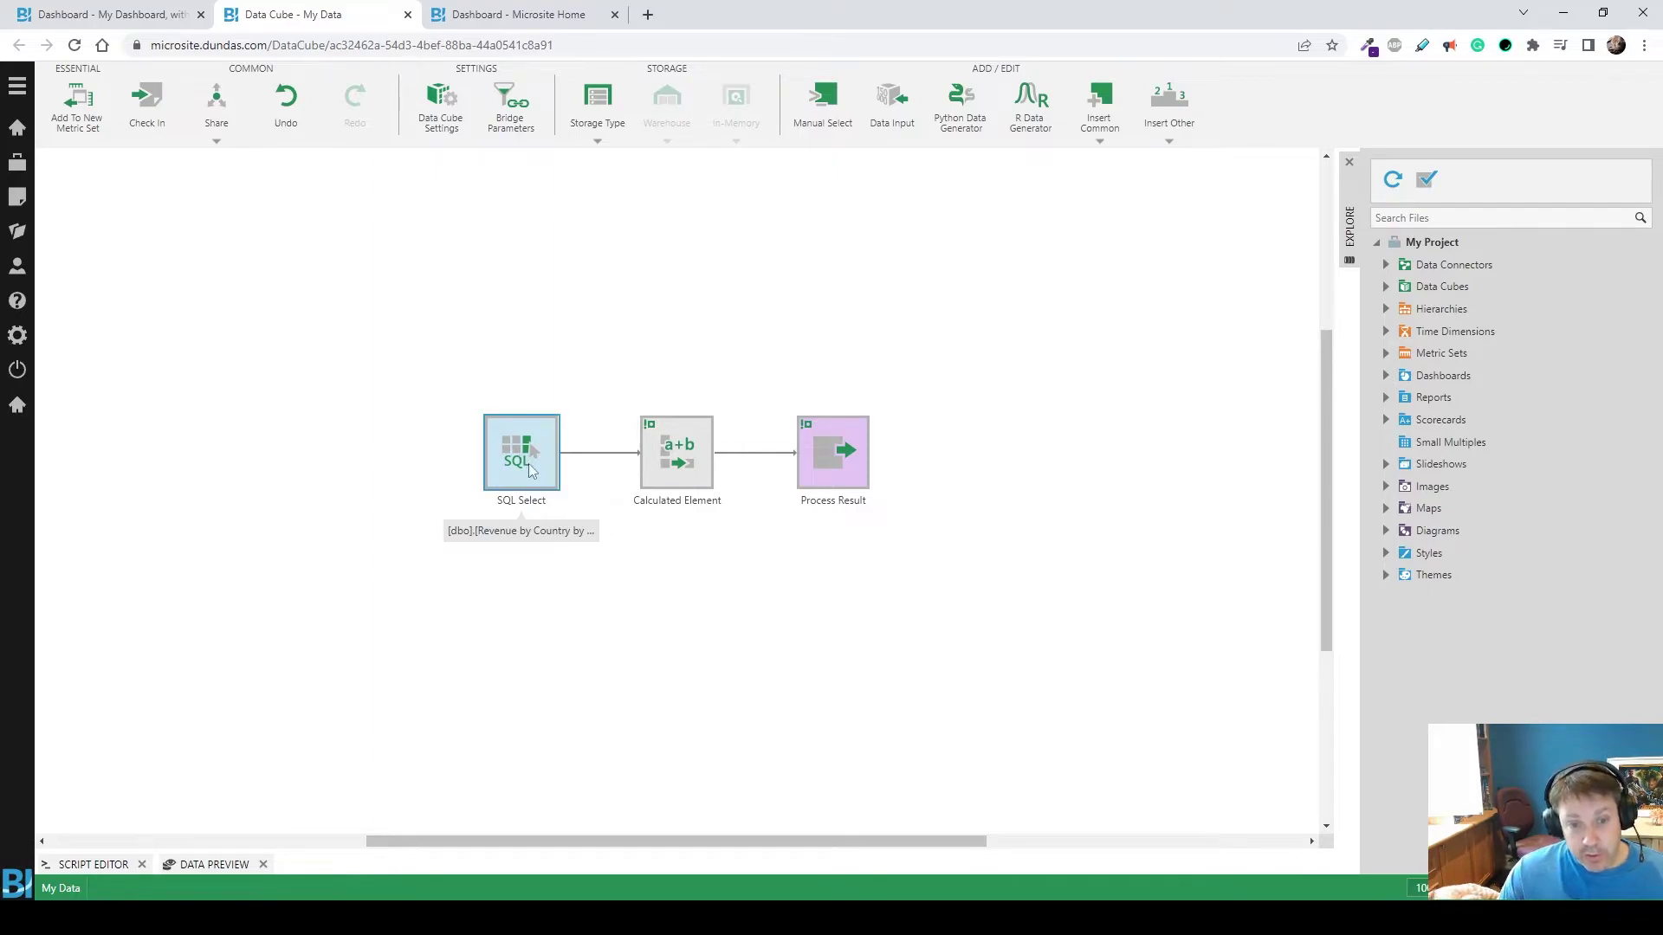
pyautogui.click(684, 465)
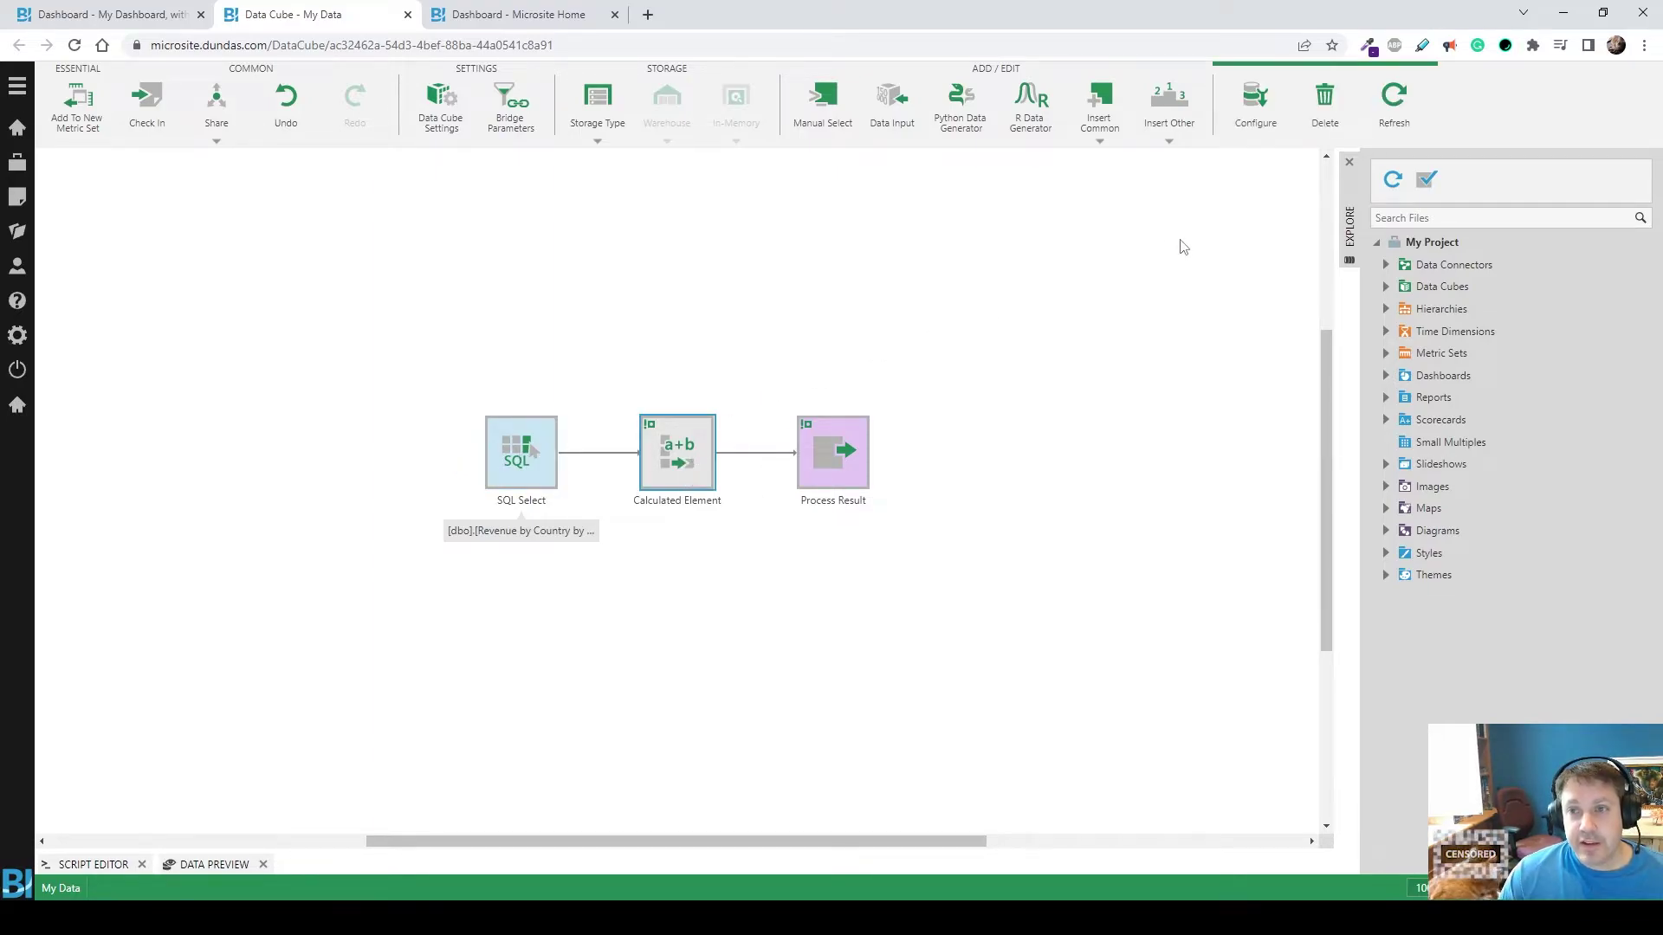
pyautogui.click(1244, 118)
pyautogui.scroll(-3, 219, 551)
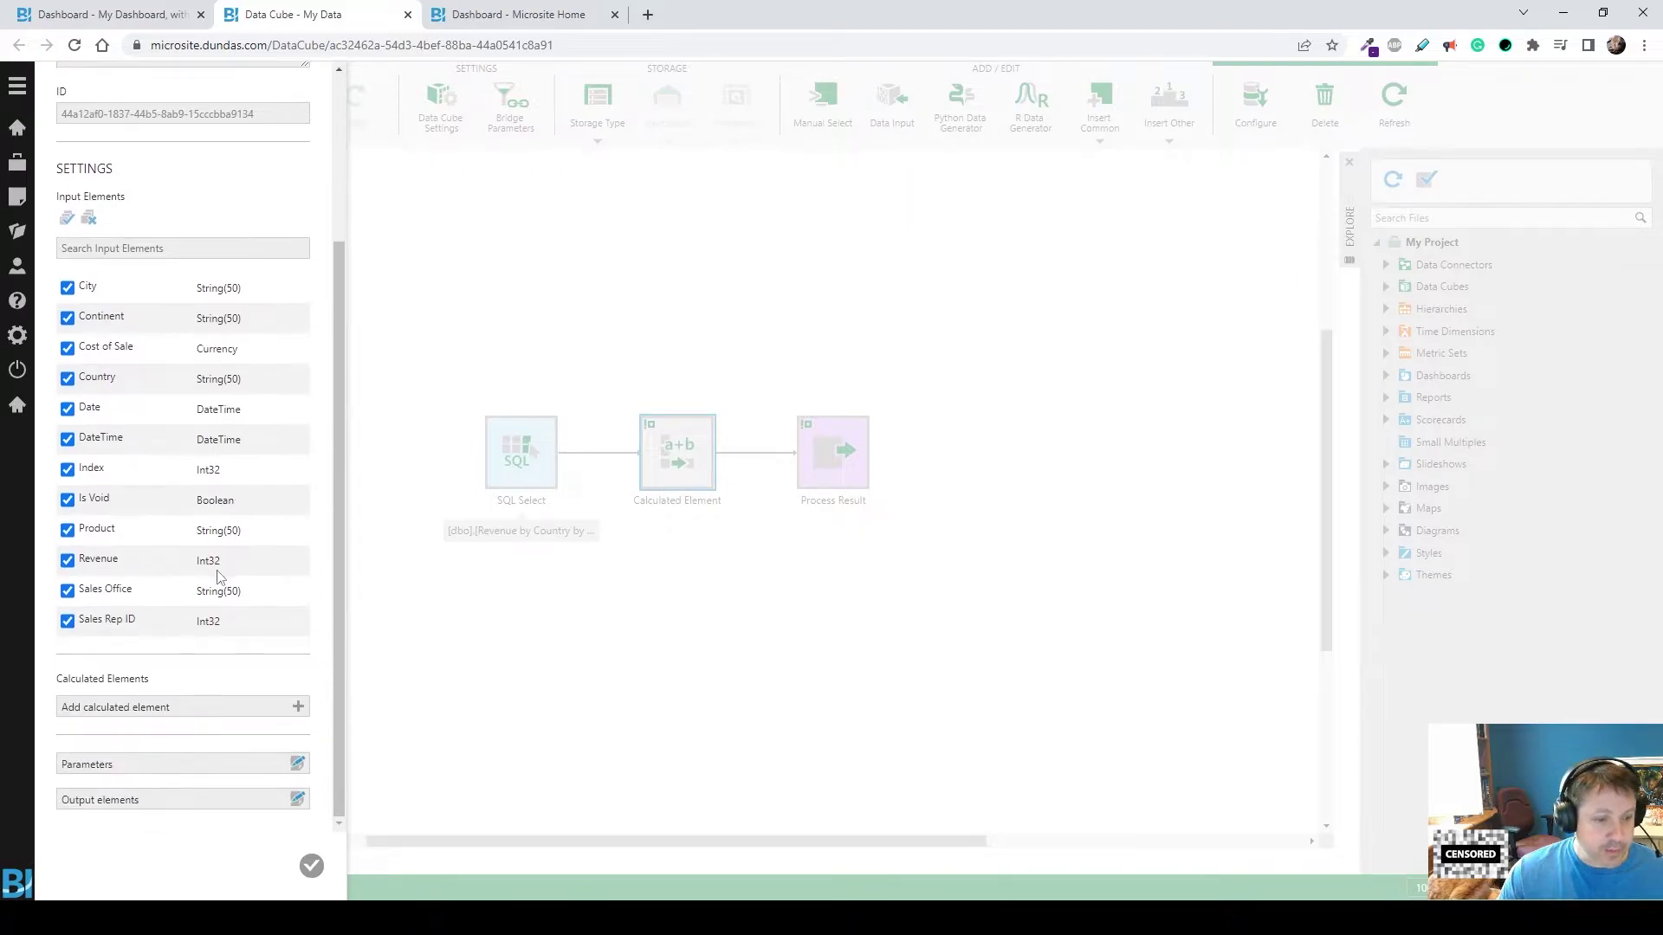
# - Add a String calculated element named TimeZone and begin its expression with return session.CustomAttributes[new Guid("
pyautogui.click(156, 708)
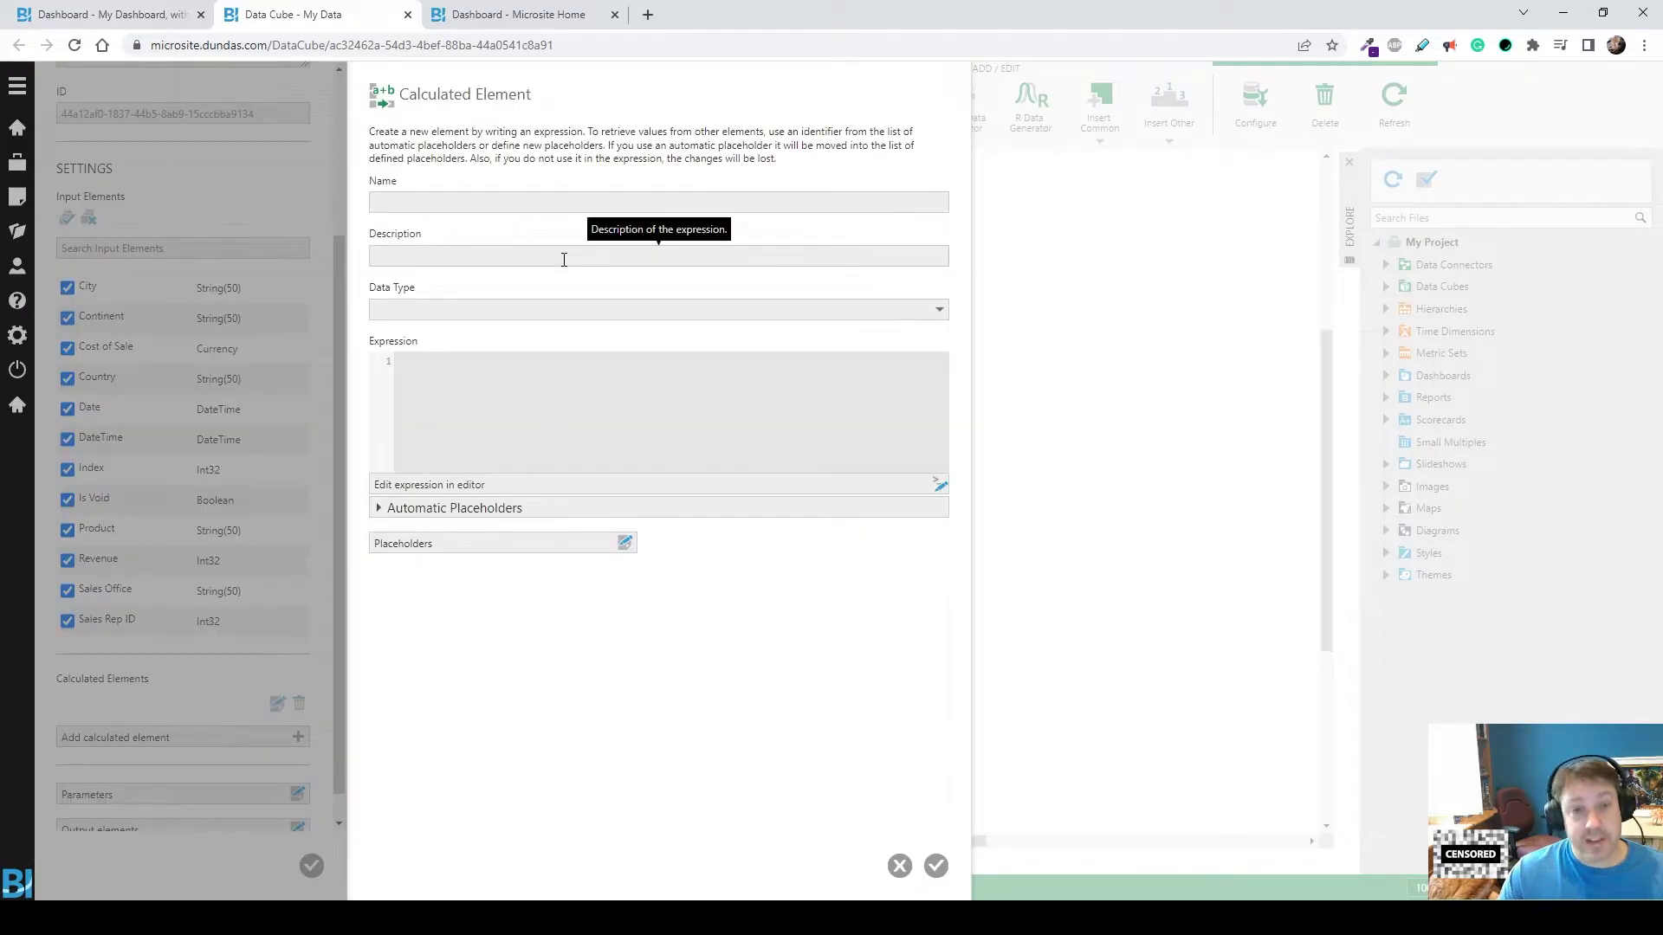
pyautogui.click(465, 200)
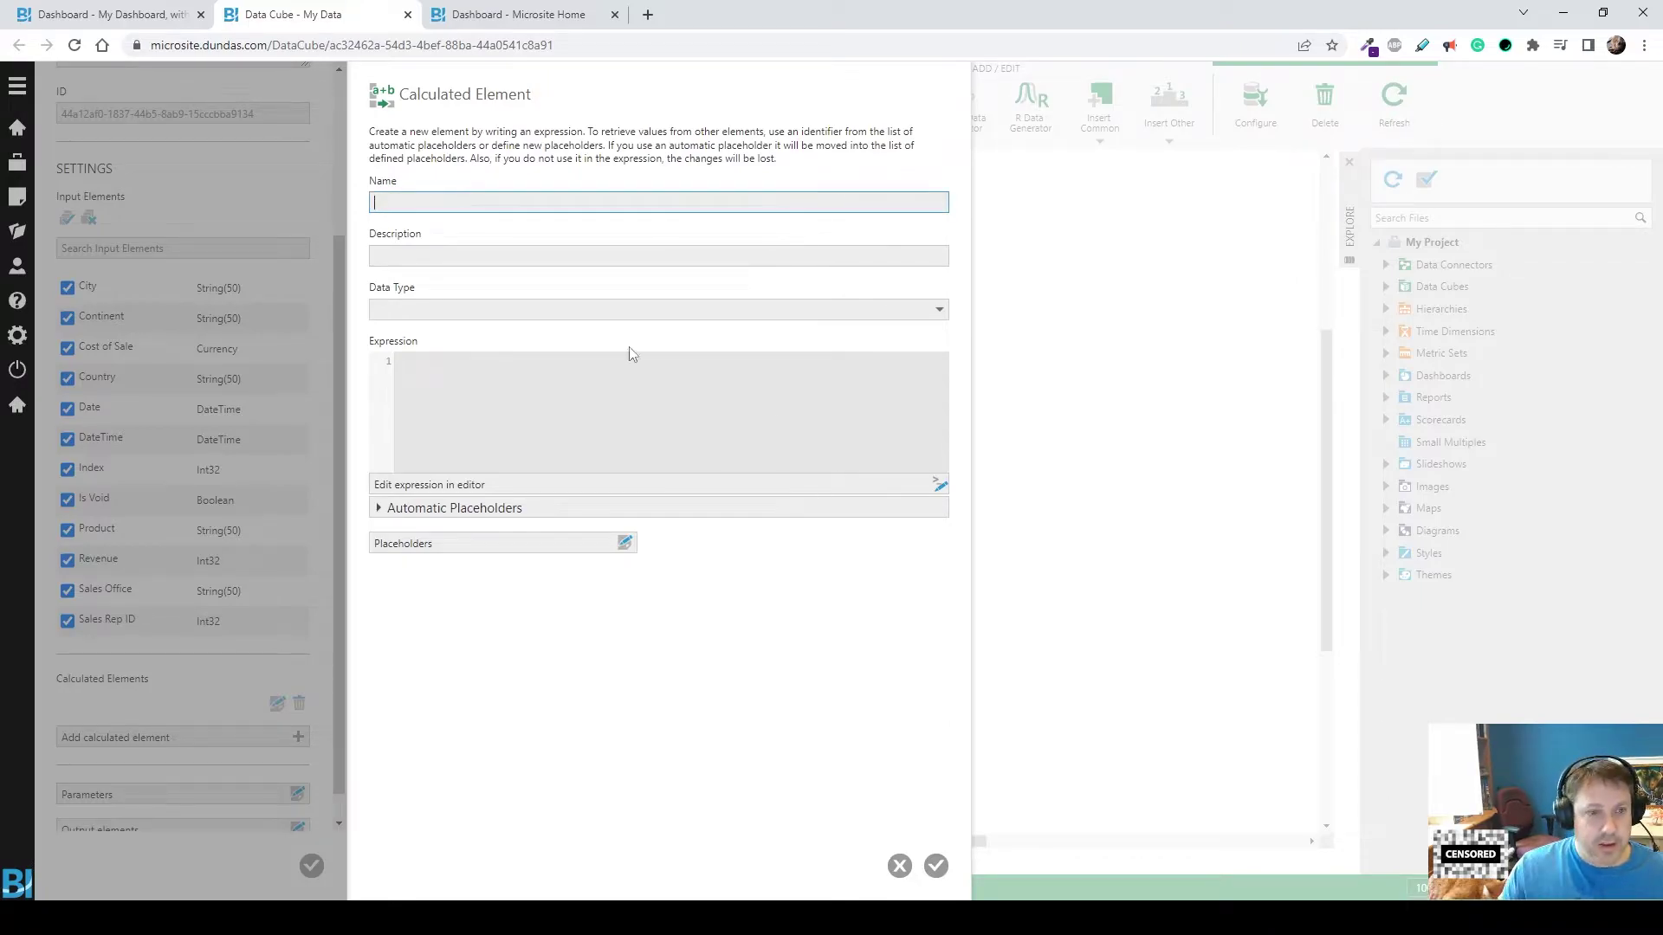
pyautogui.write('TimeZone')
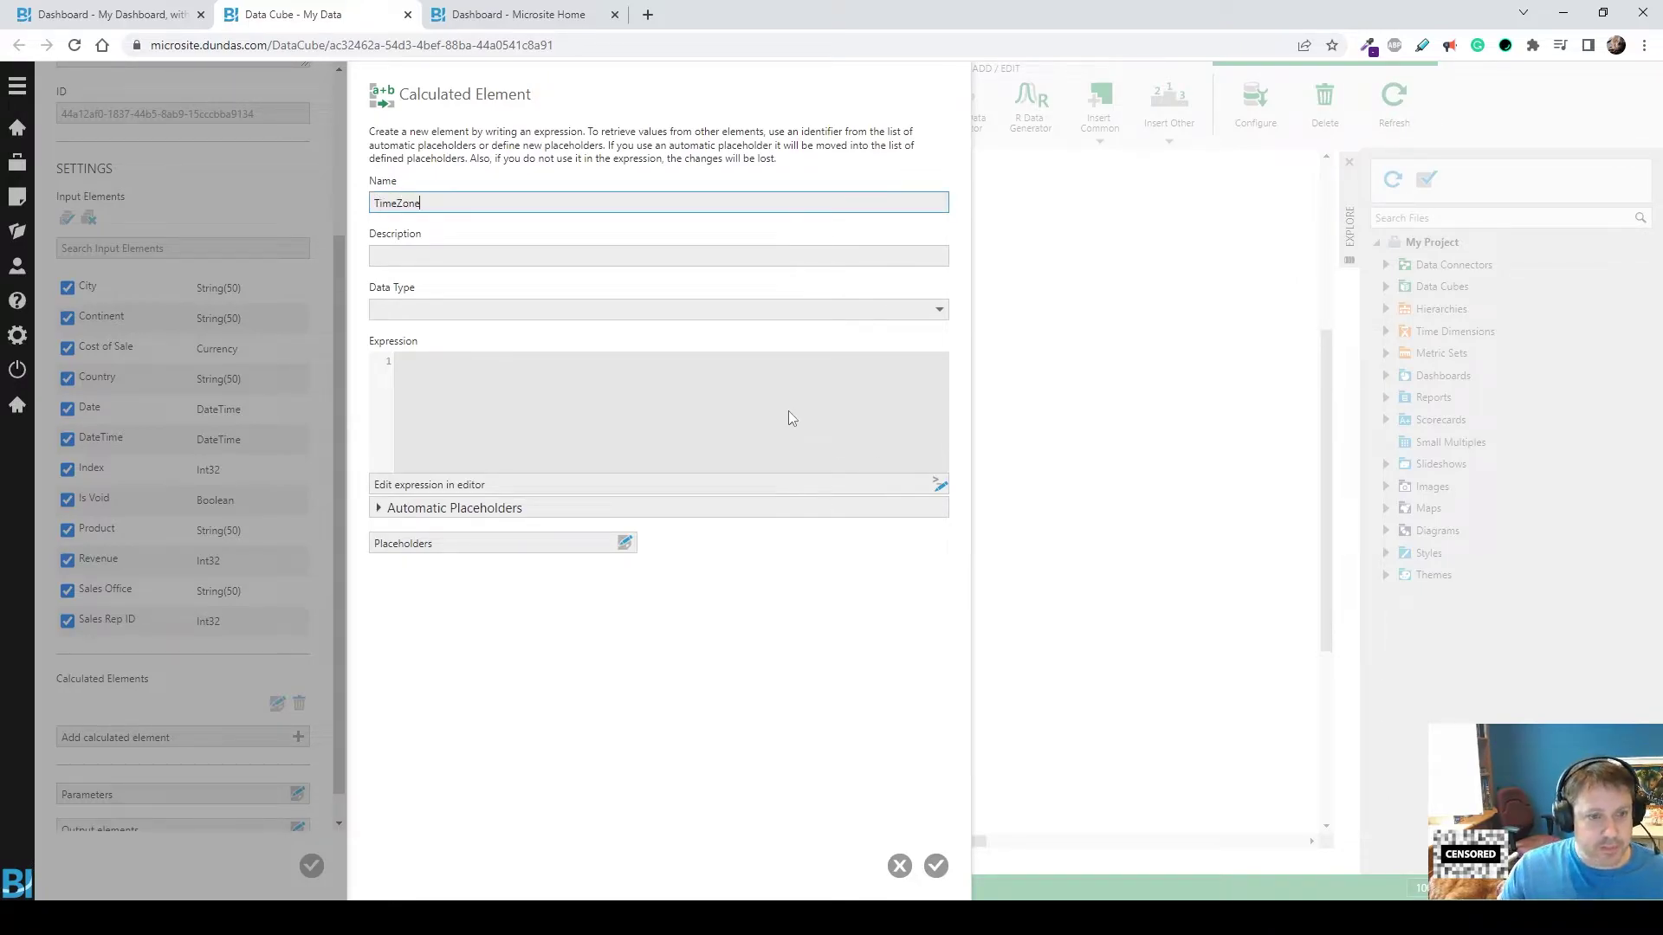
pyautogui.click(450, 314)
pyautogui.click(422, 485)
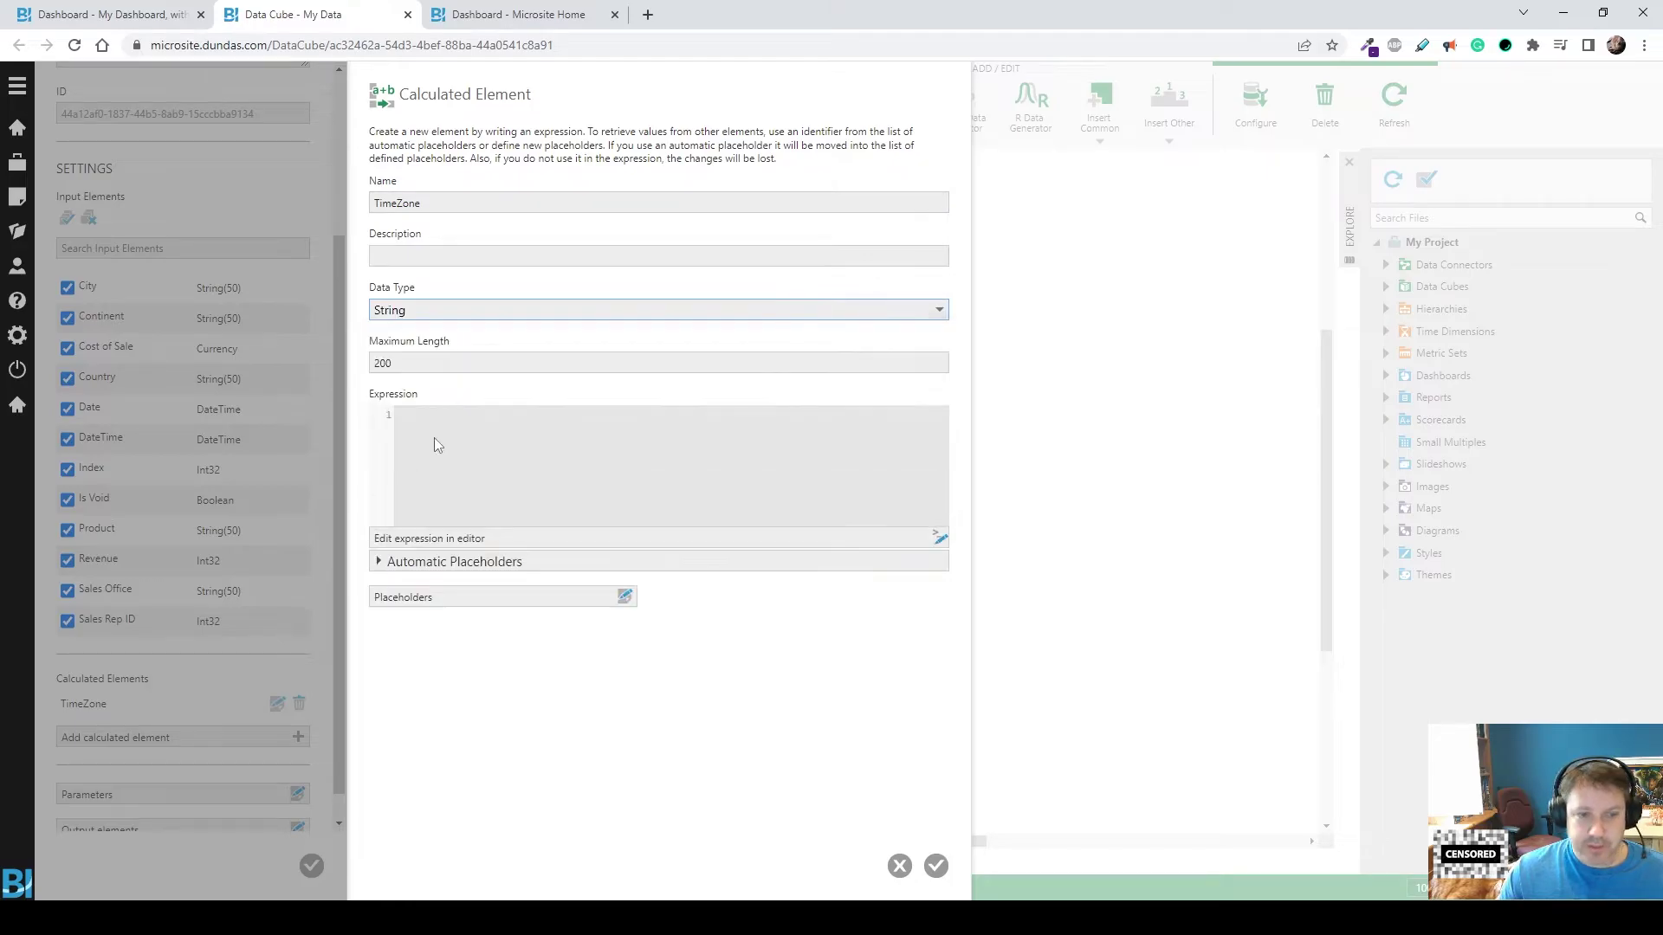
pyautogui.click(471, 440)
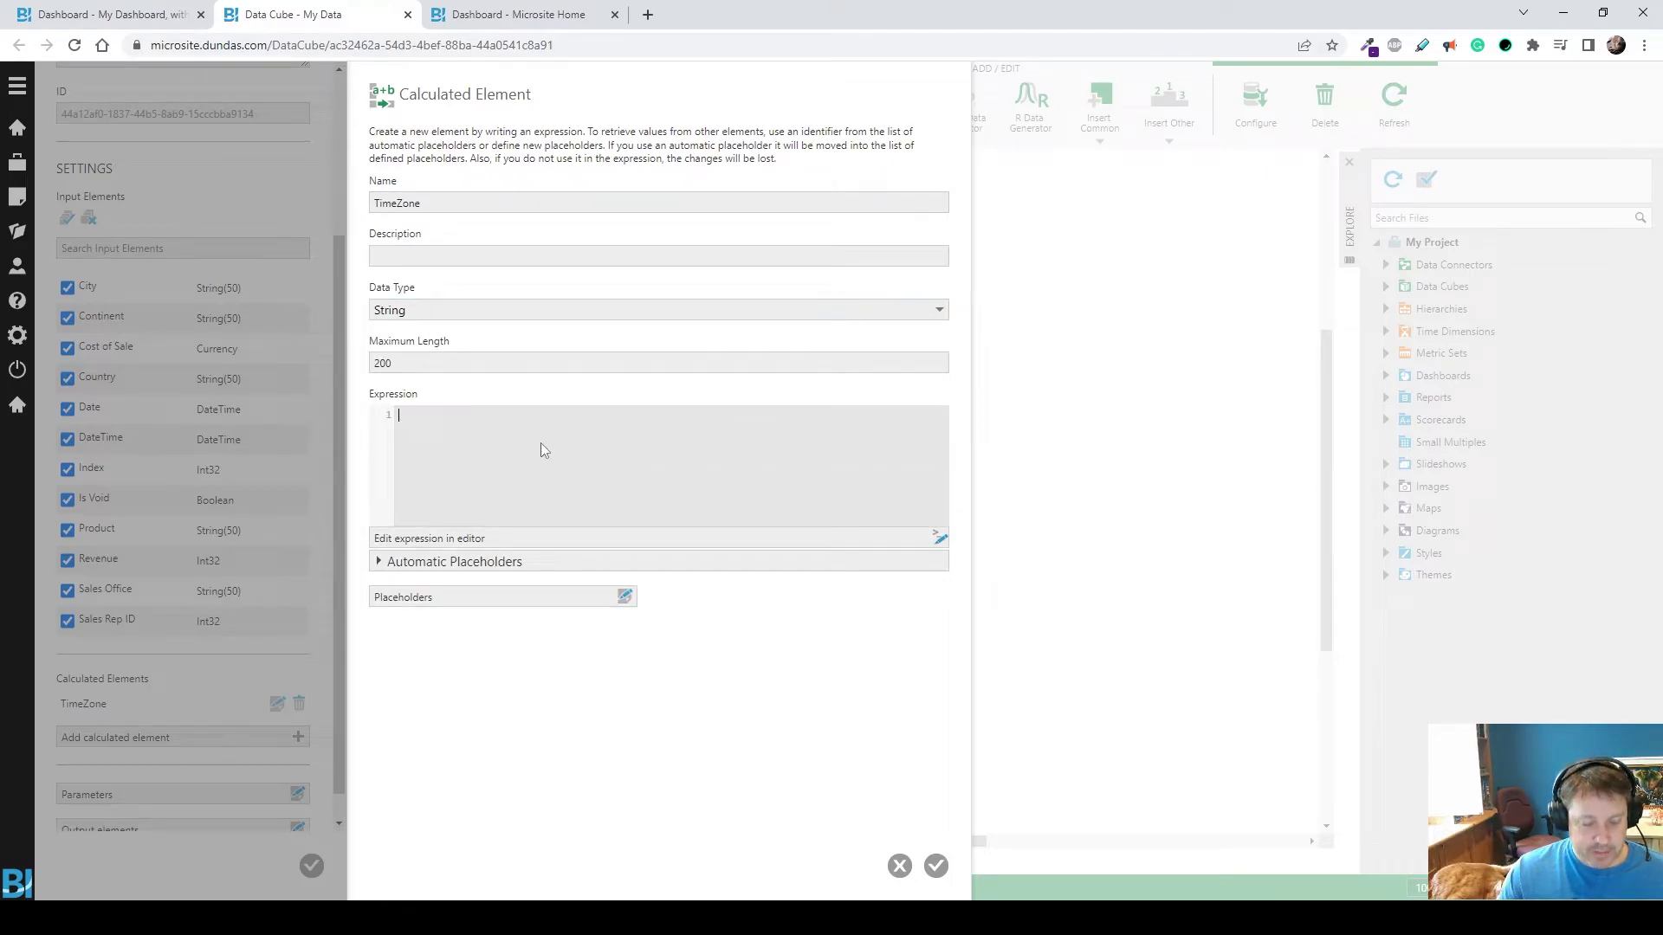
pyautogui.write('return session.CustomAttributes[new Guid("')
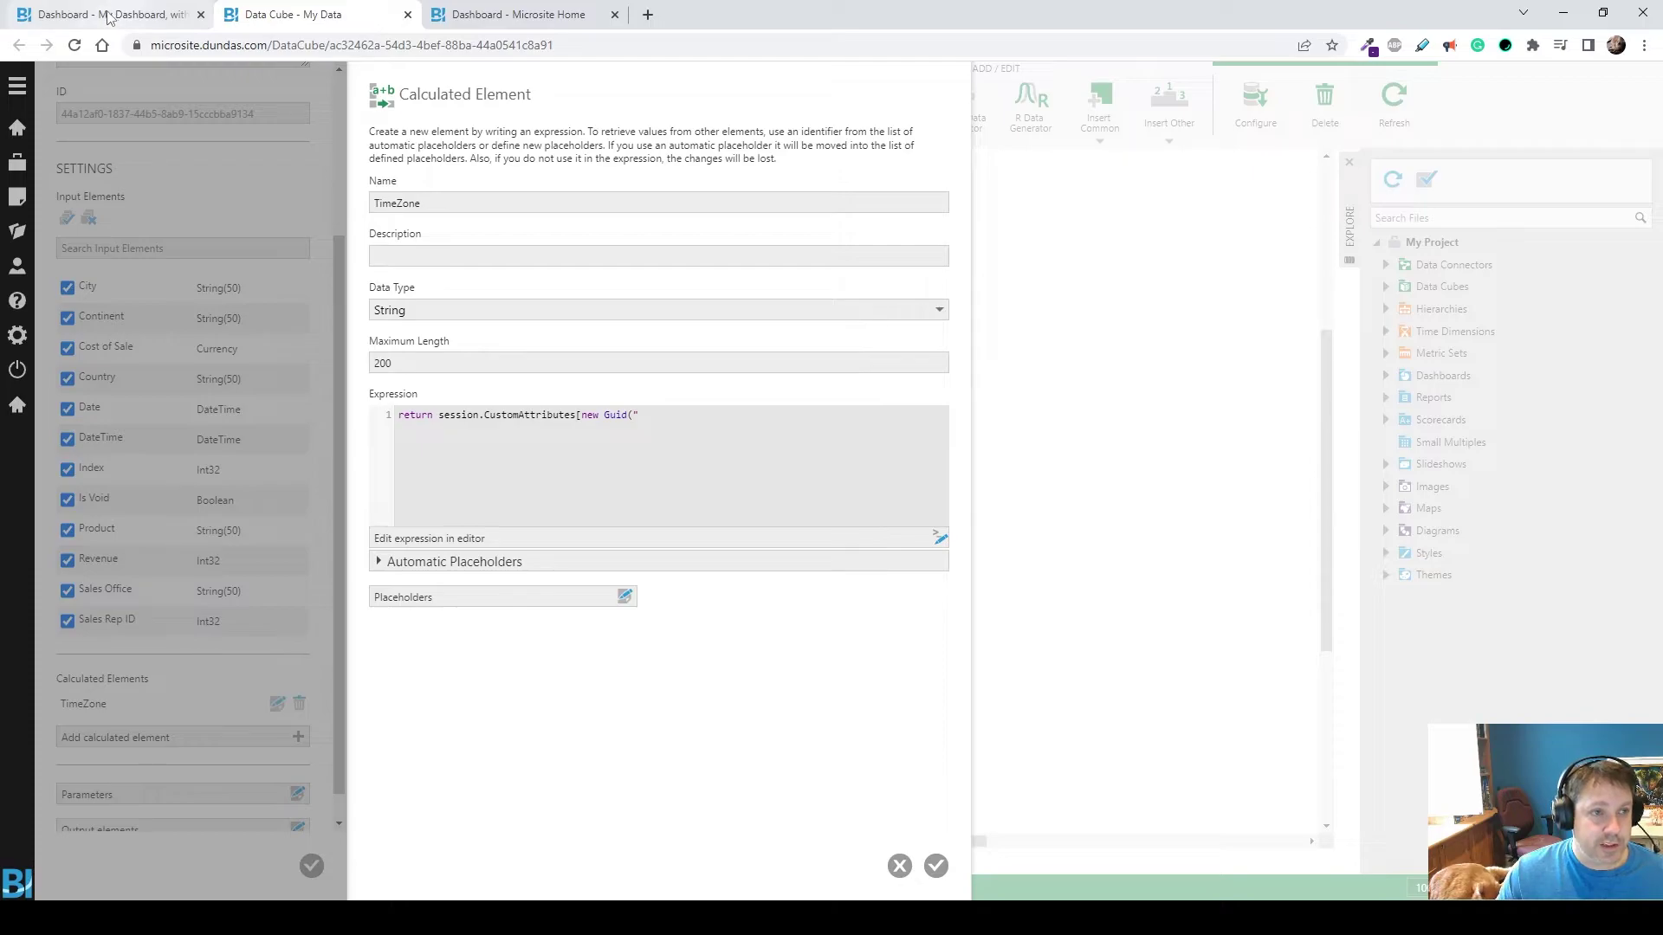
# - Open the TimeZone custom attribute for editing in the administration's account service and copy its ID
pyautogui.click(500, 17)
pyautogui.click(17, 336)
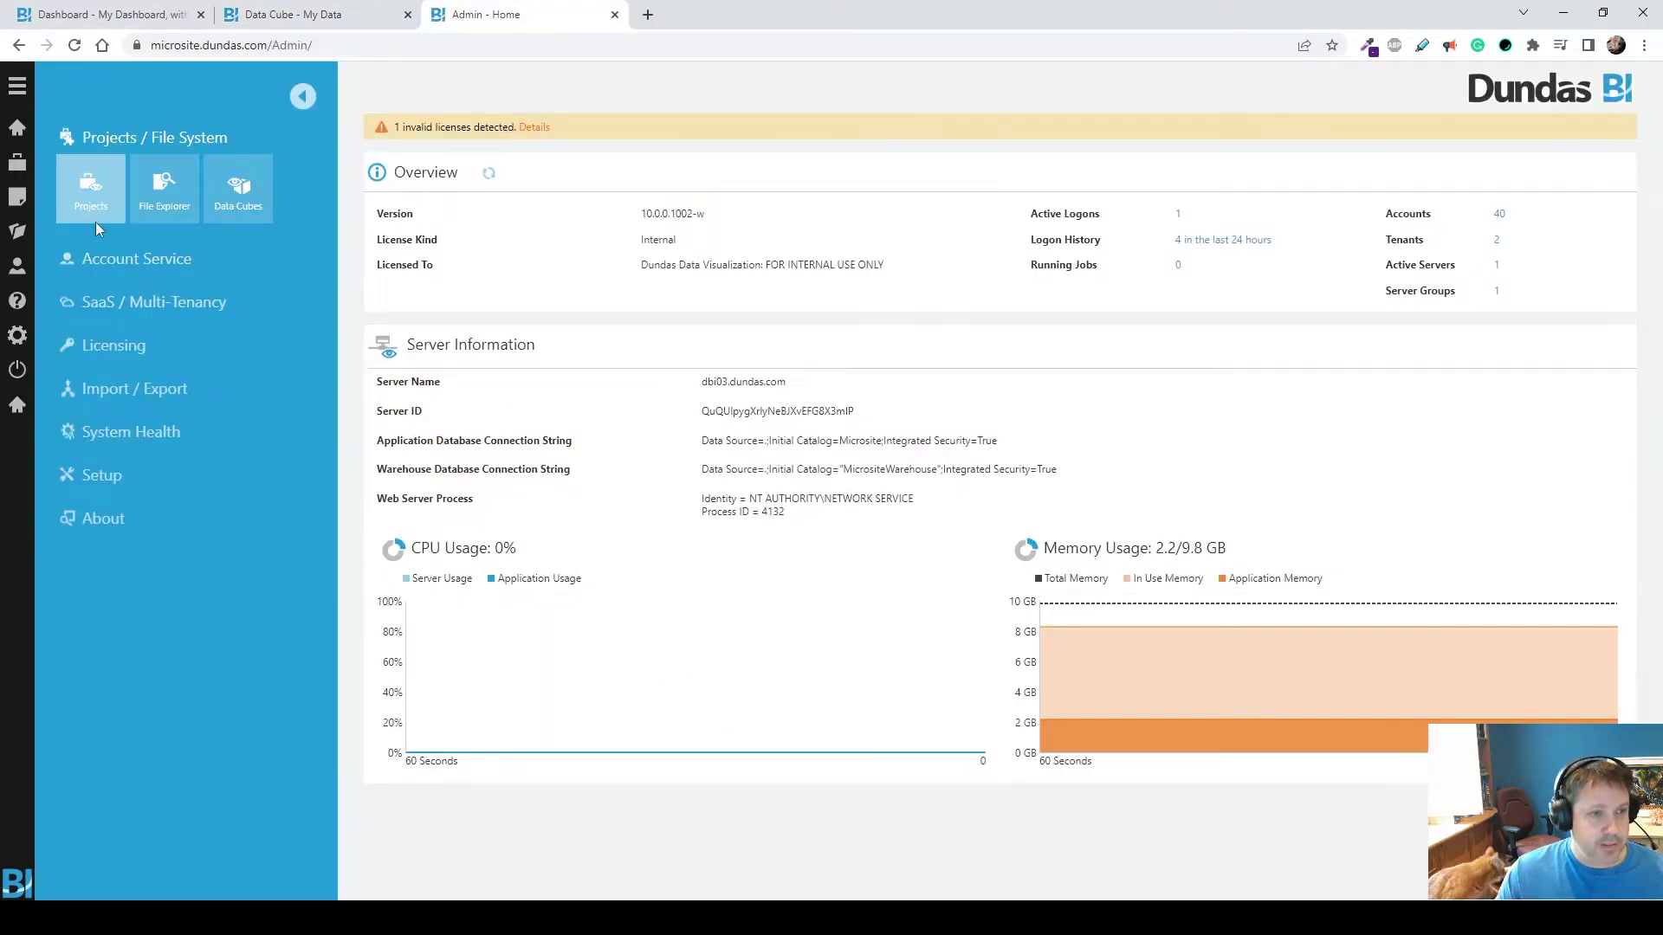
pyautogui.click(103, 258)
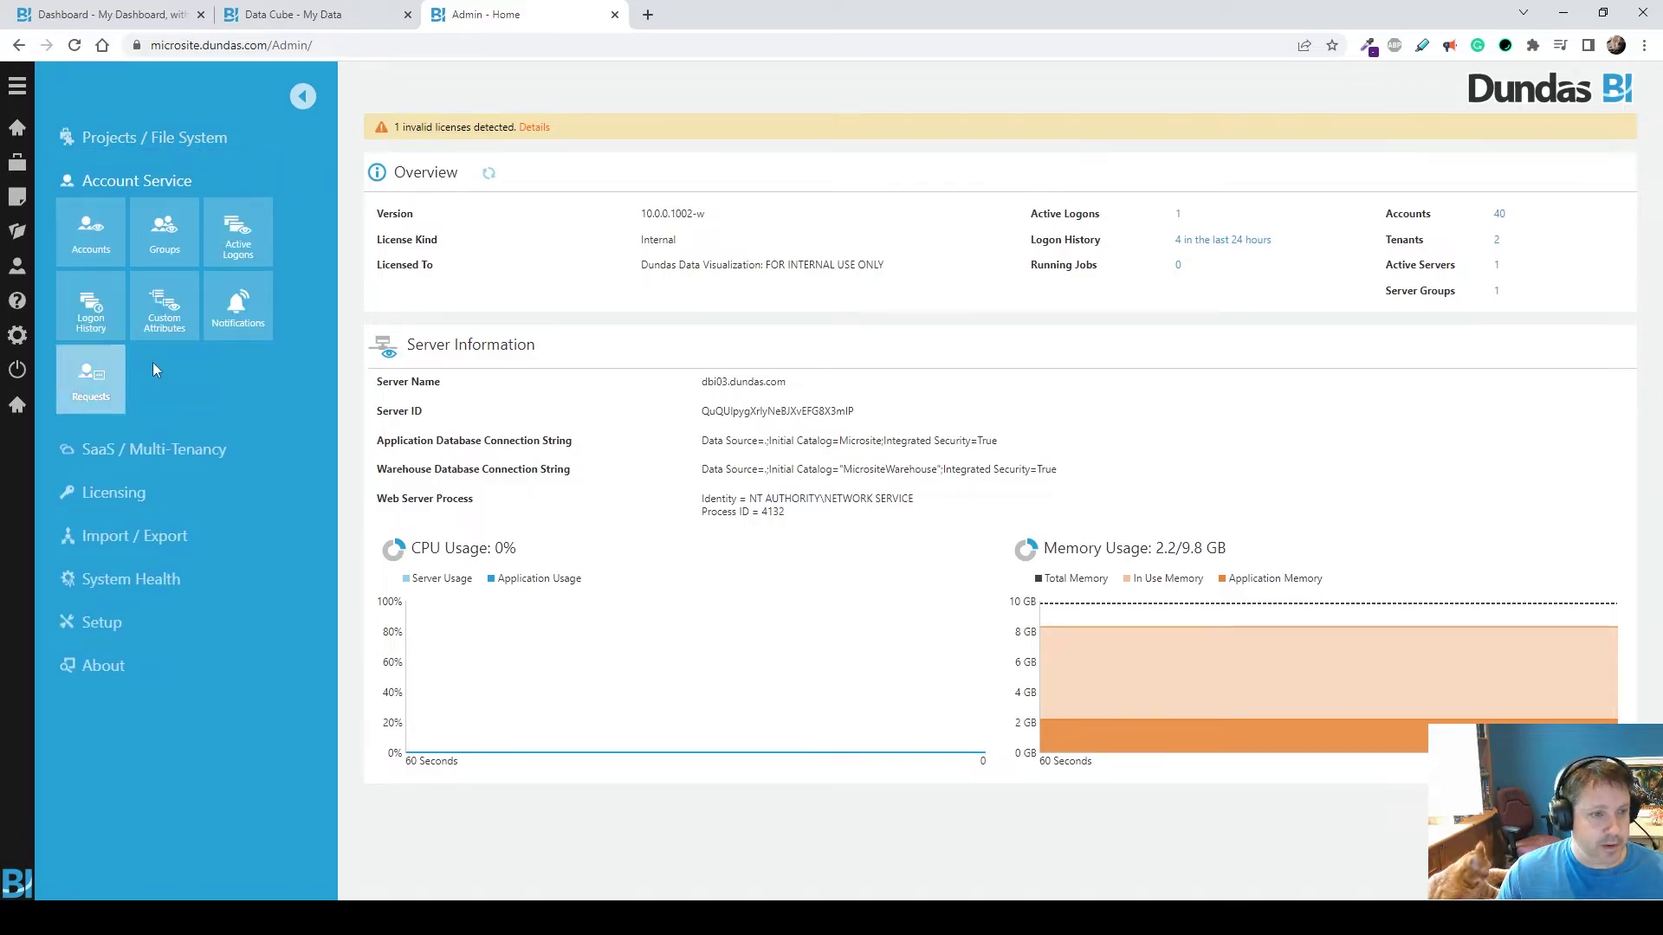
pyautogui.click(139, 294)
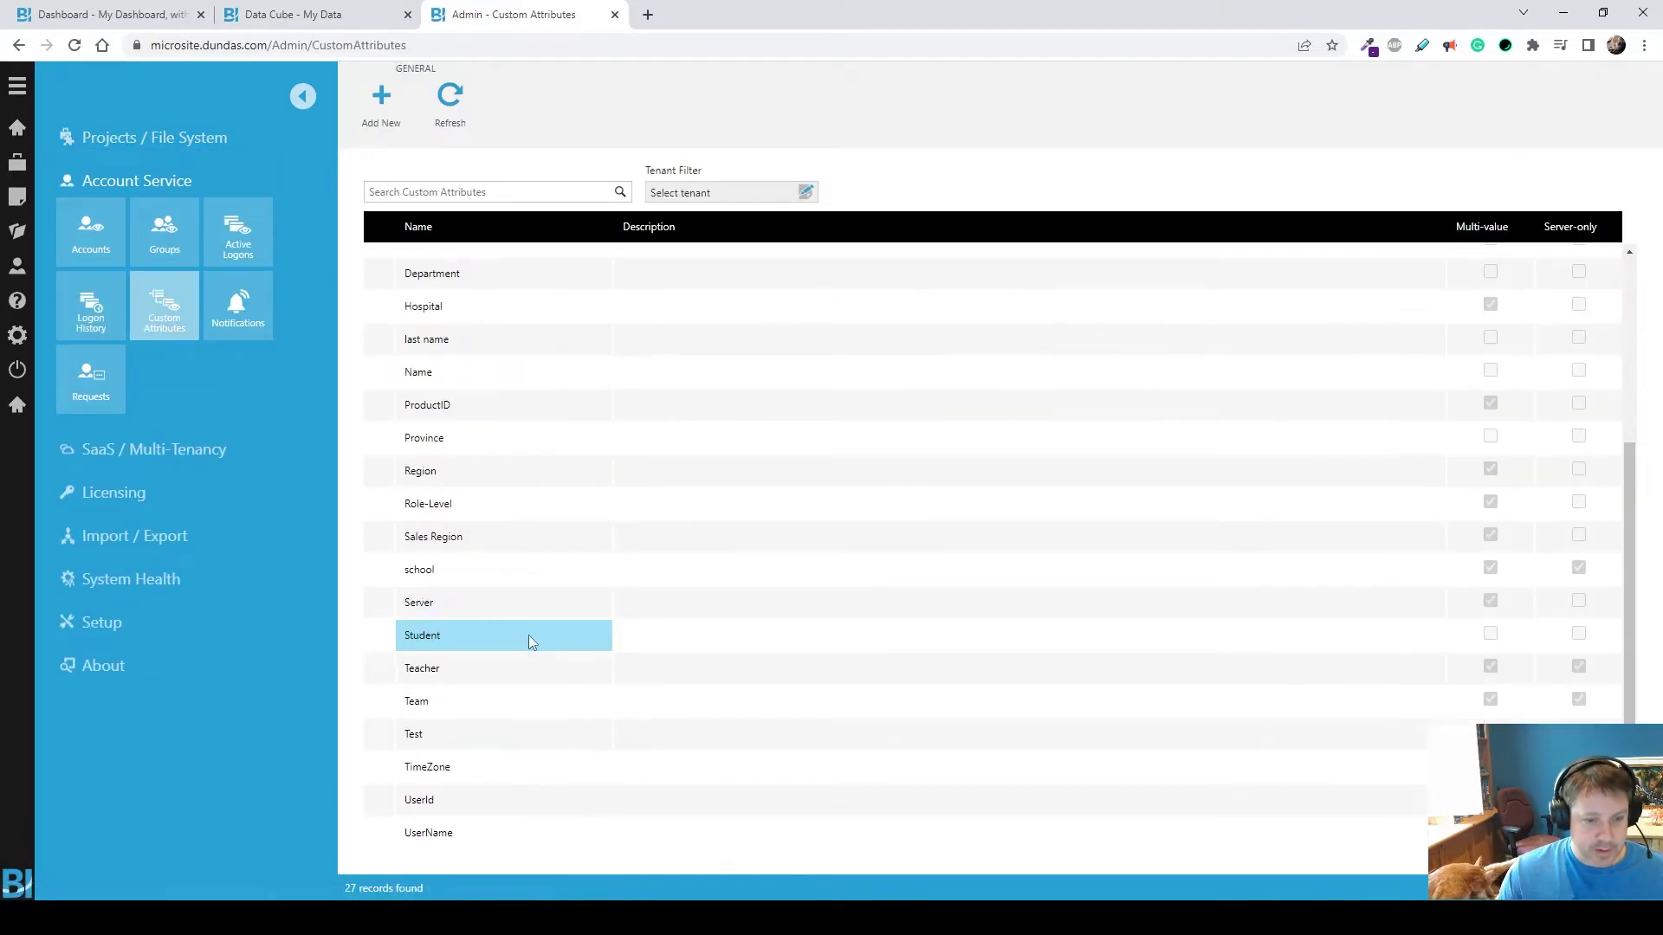
pyautogui.click(475, 777)
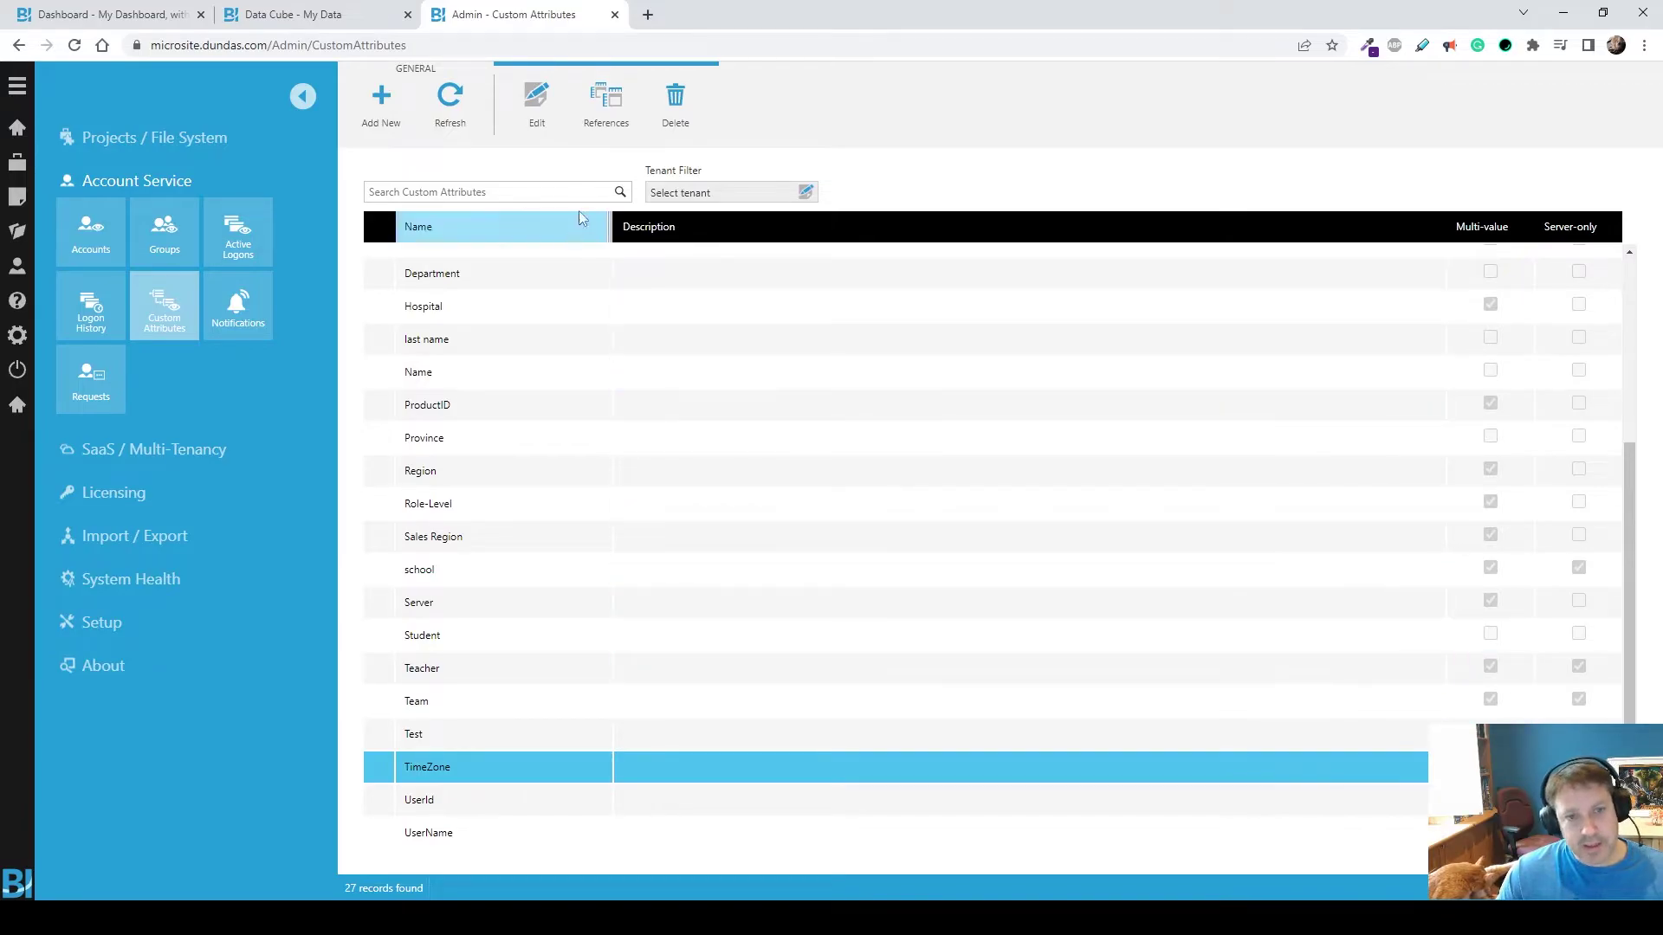
pyautogui.click(537, 108)
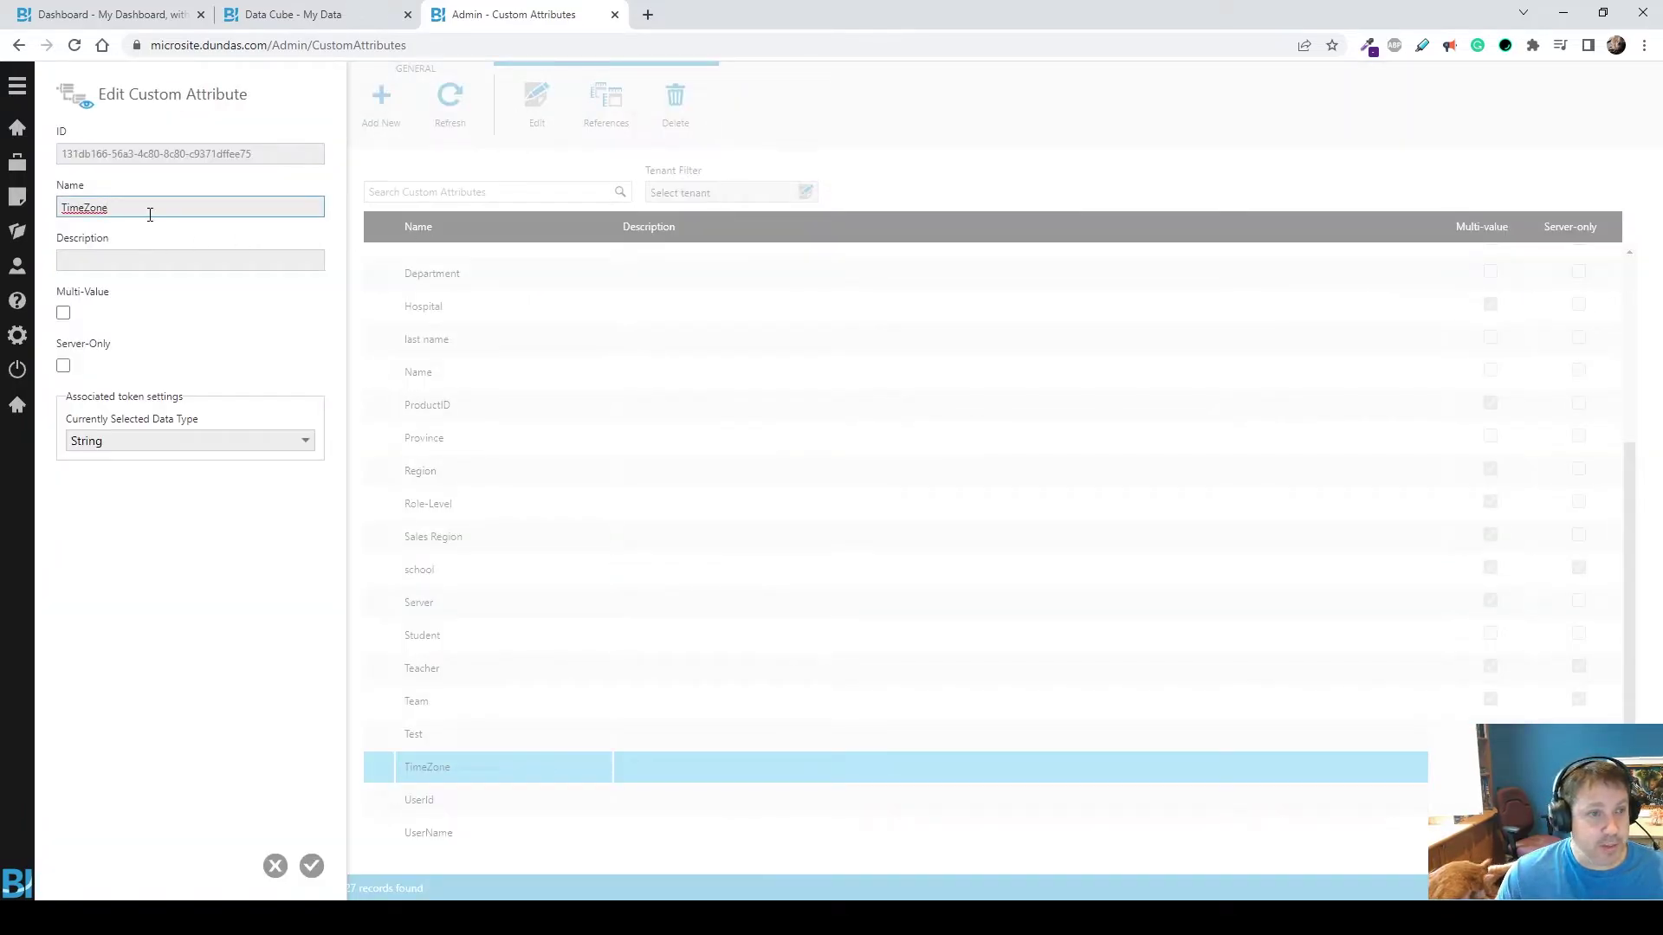
pyautogui.moveTo(283, 158); pyautogui.dragTo(58, 156)
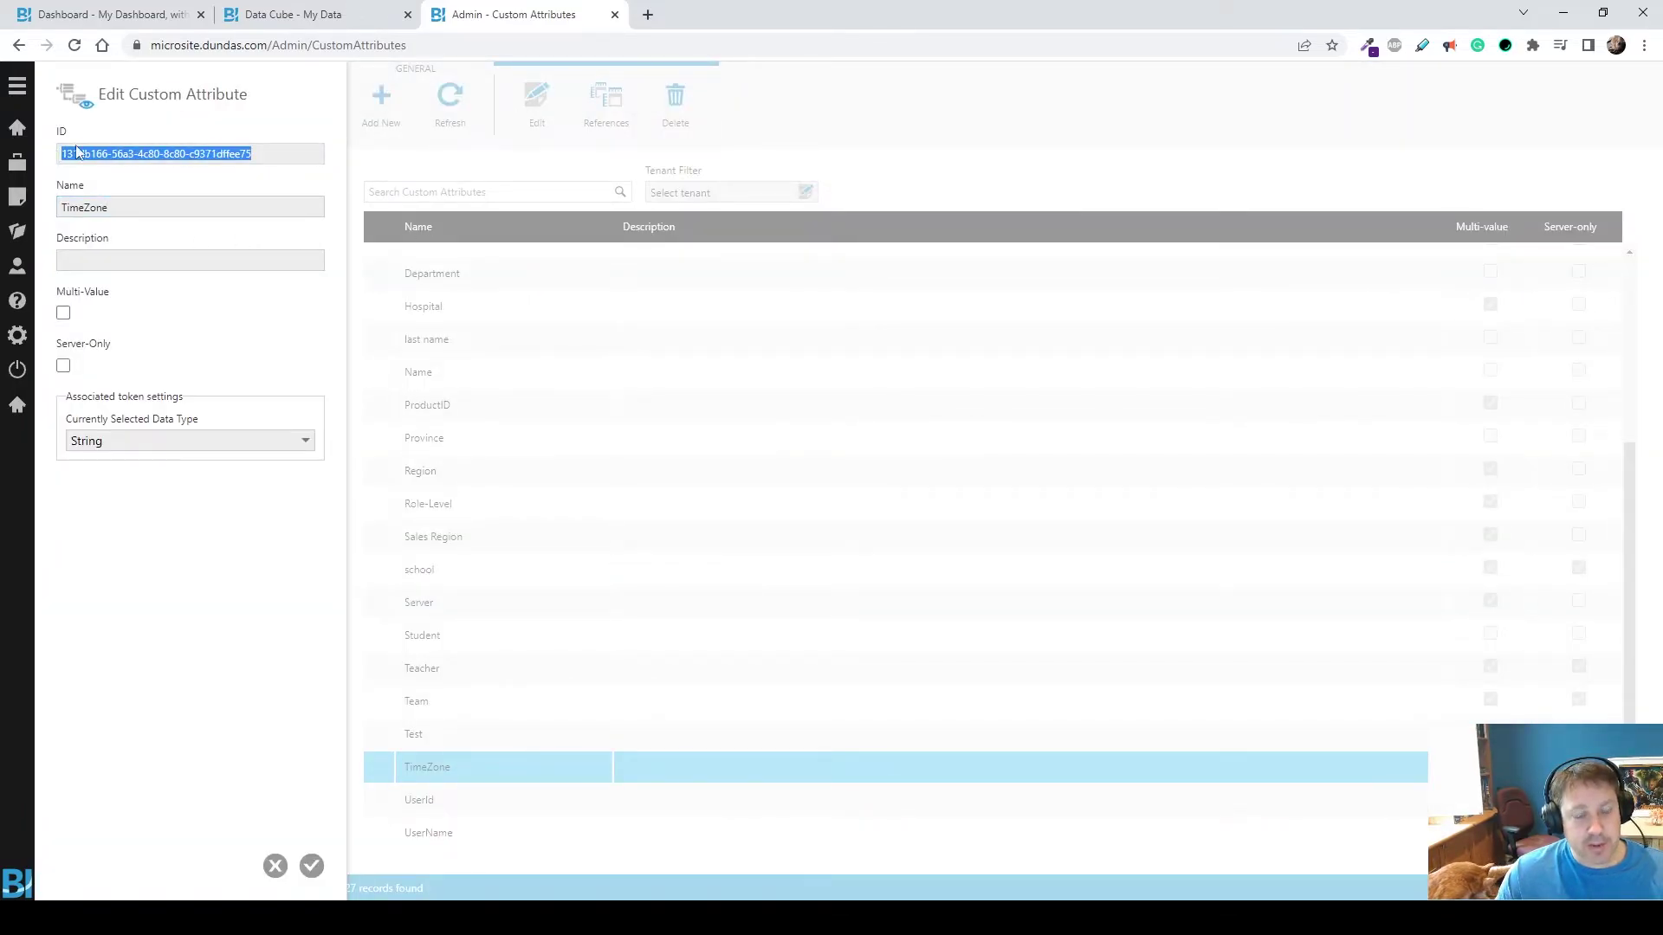
pyautogui.hotkey('ctrl', 'c')
# - Complete the TimeZone element's expression in the My Data cube with the copied attribute ID and ")].SingleValue;, and save the element and its transform
pyautogui.click(295, 14)
pyautogui.hotkey('ctrl', 'v')
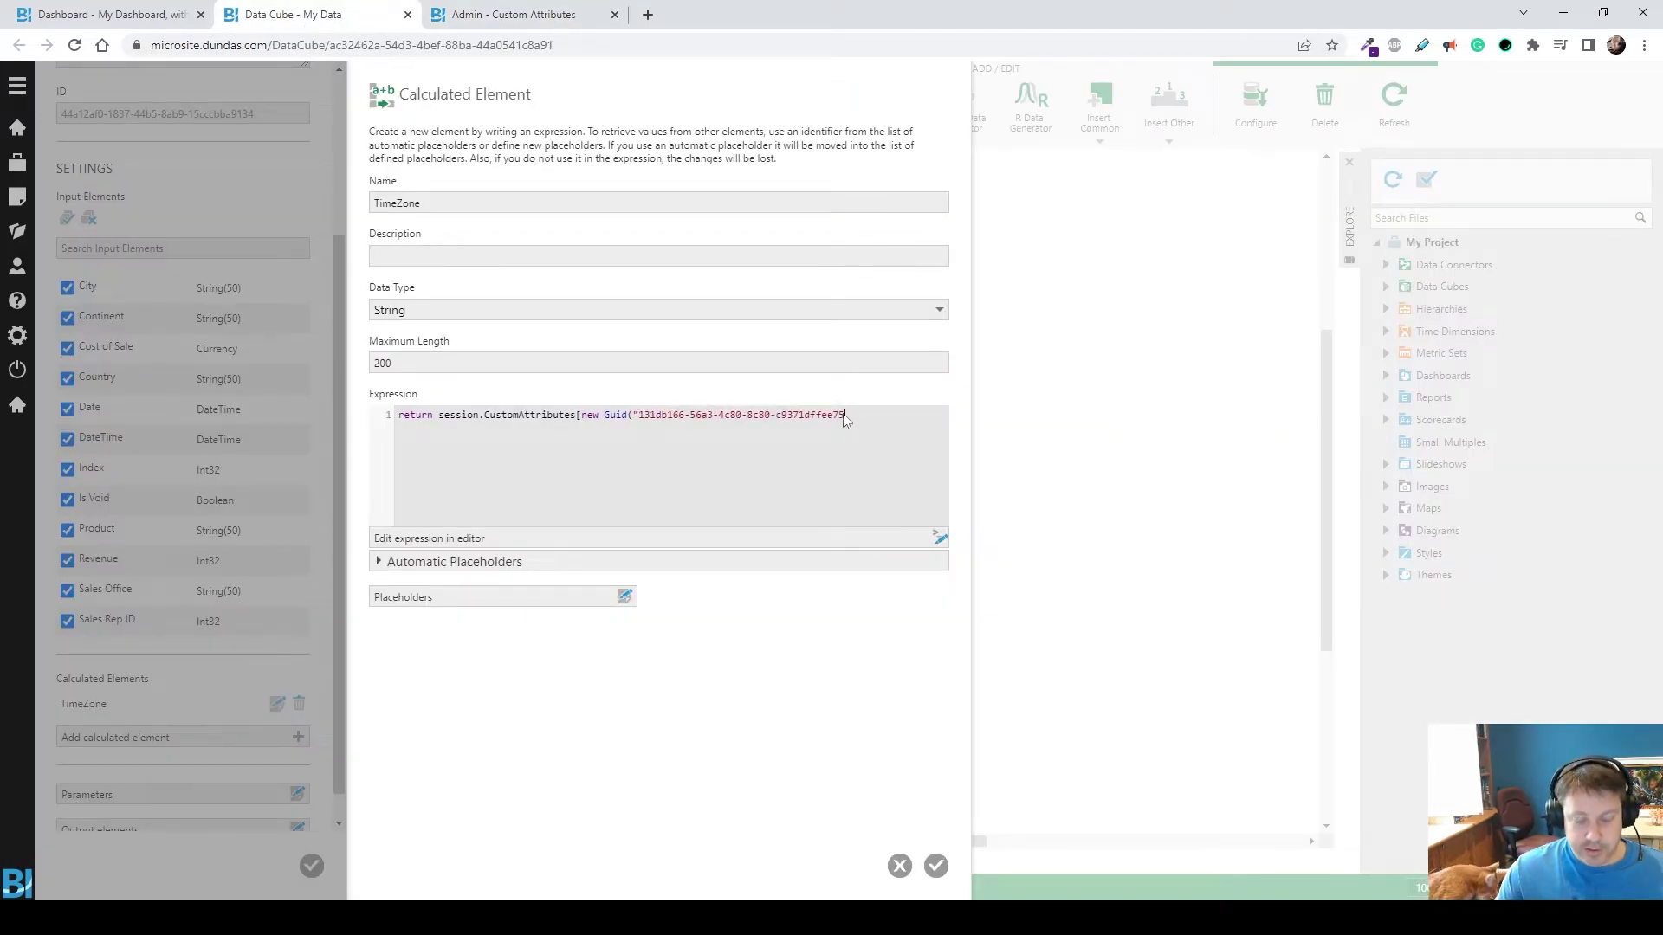
pyautogui.write('")].SingleValue;')
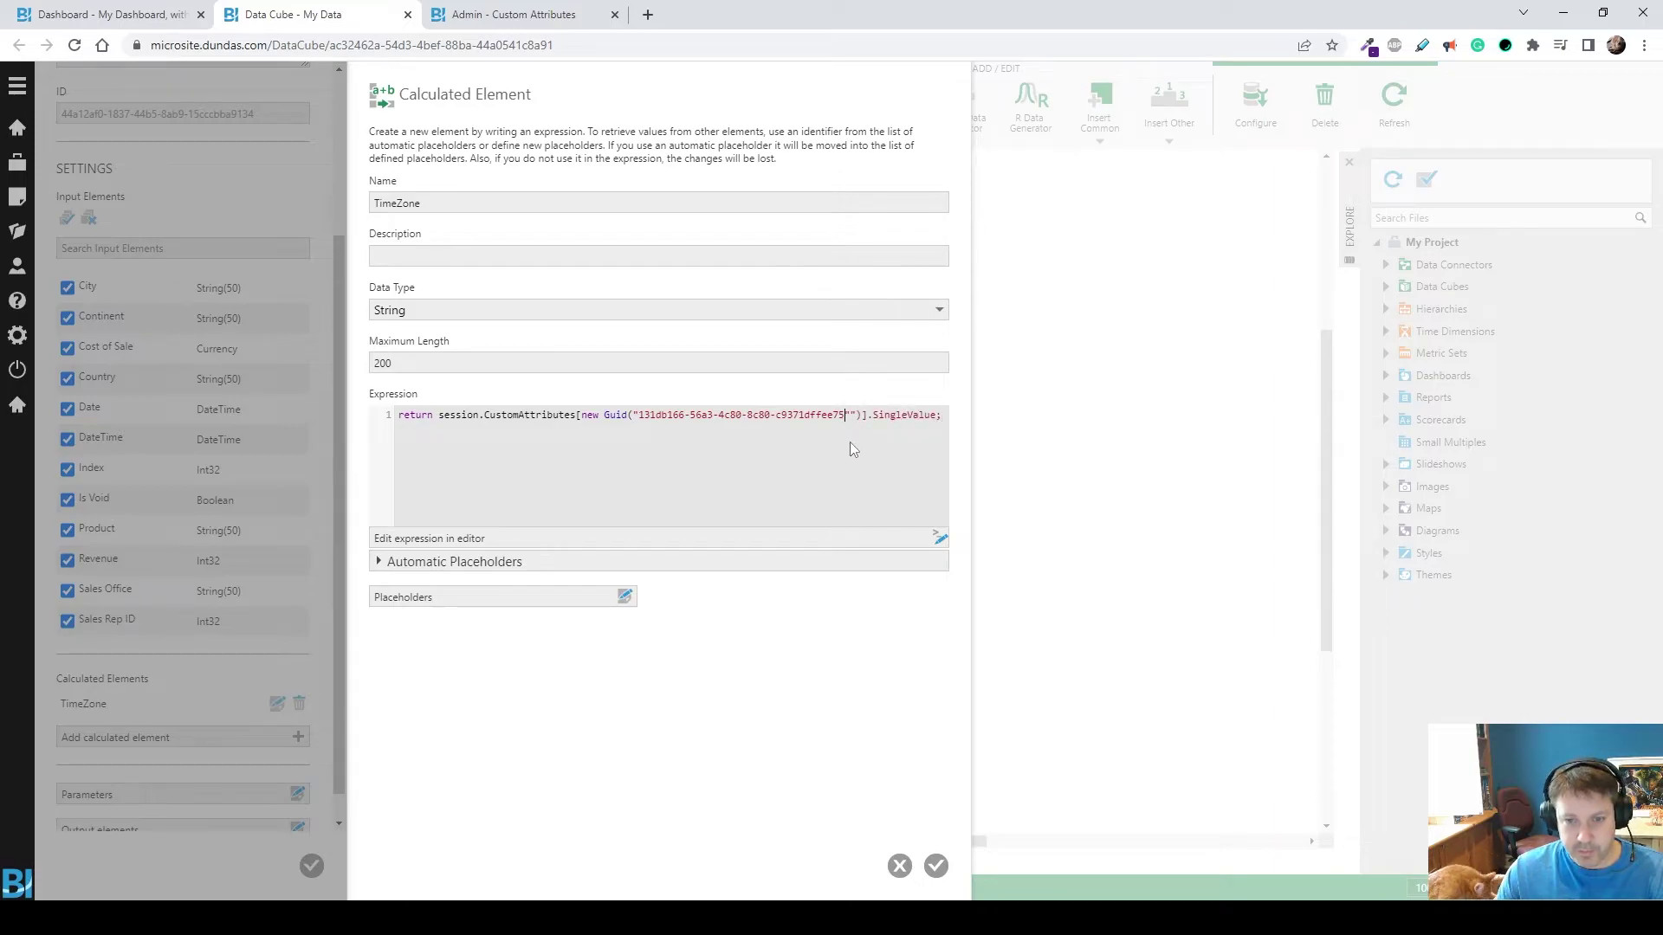
pyautogui.press('Delete')
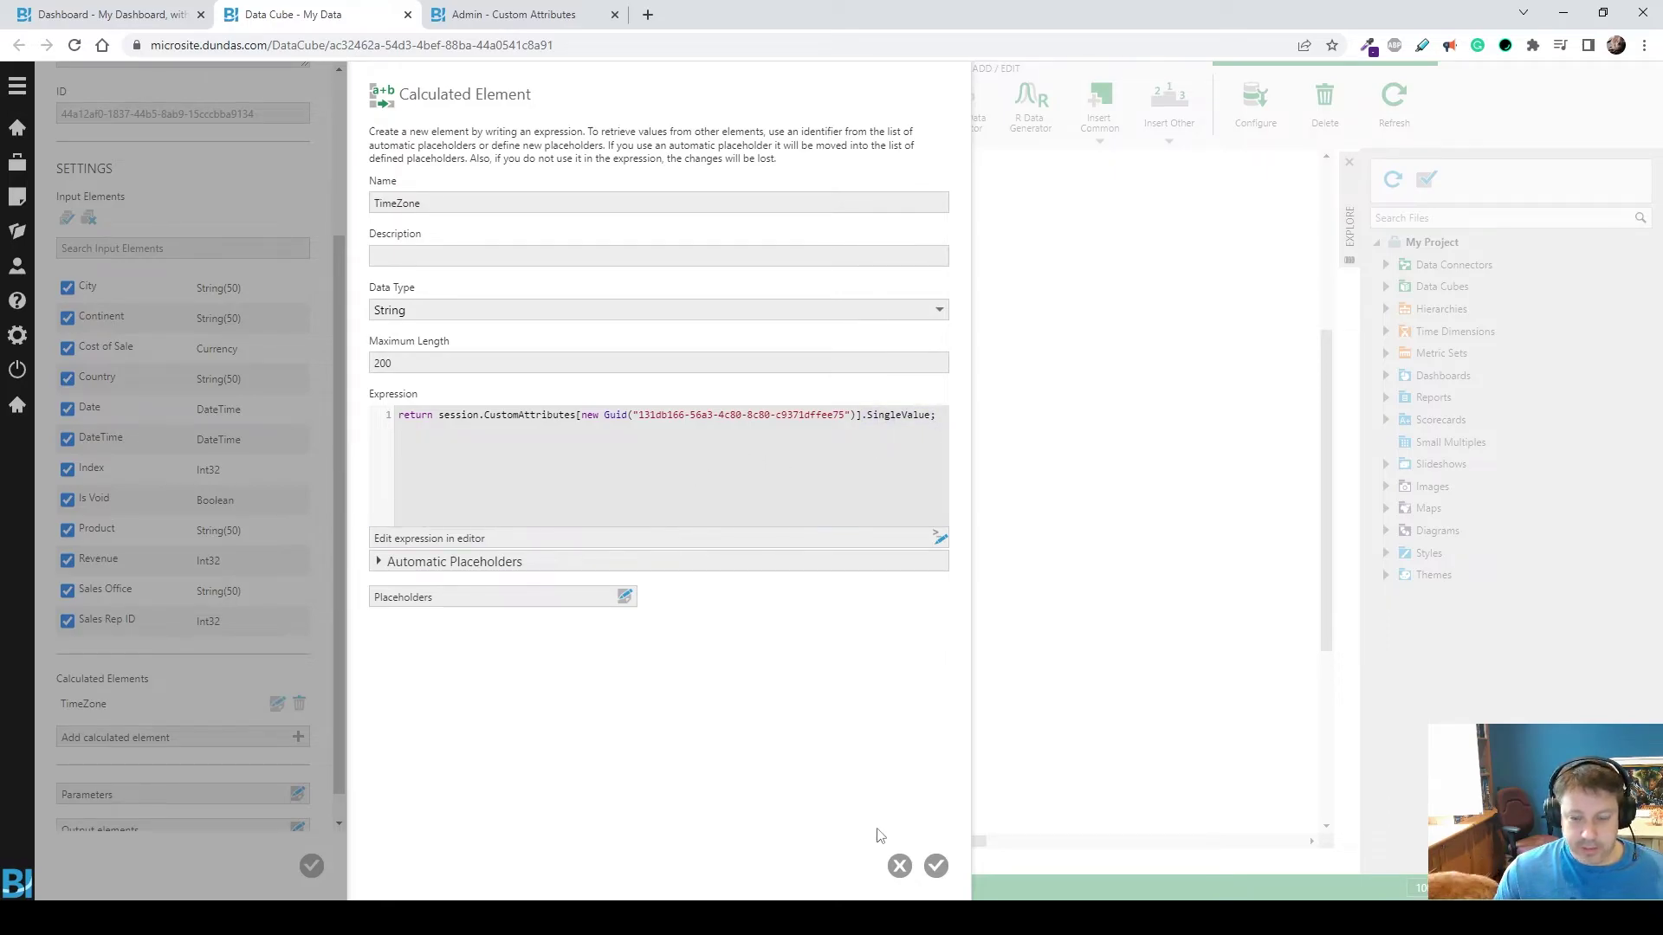
pyautogui.click(937, 866)
pyautogui.click(311, 867)
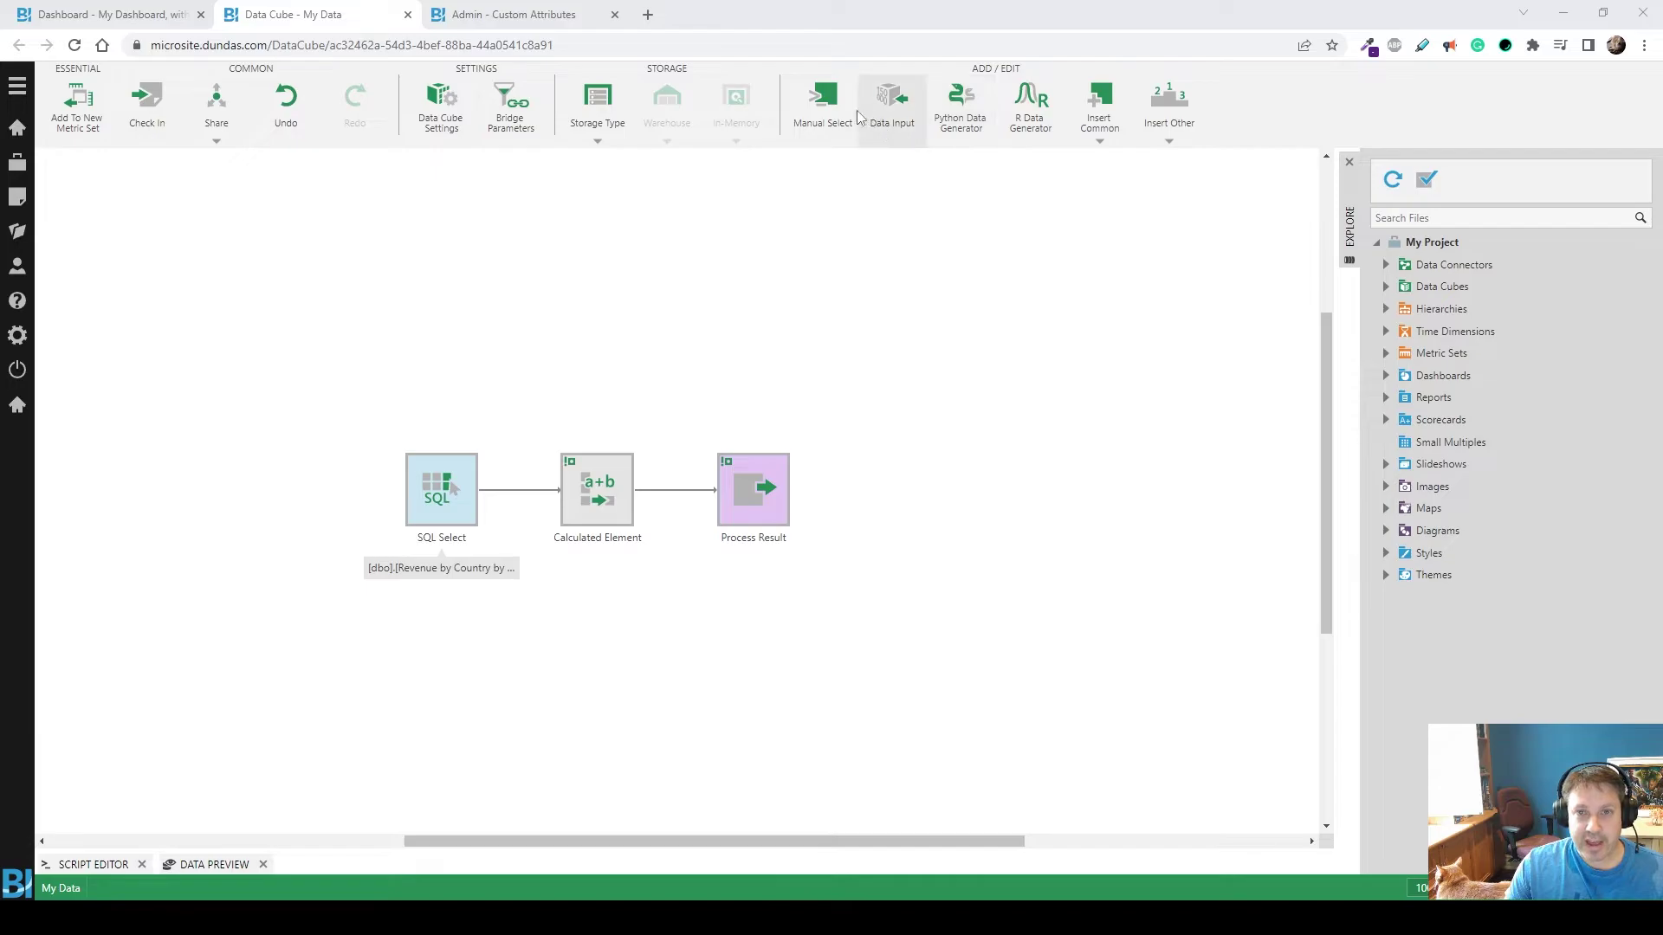
# - Insert a second Calculated Element transform between the existing one and Process Result, and open its configuration
pyautogui.click(1097, 130)
pyautogui.click(970, 197)
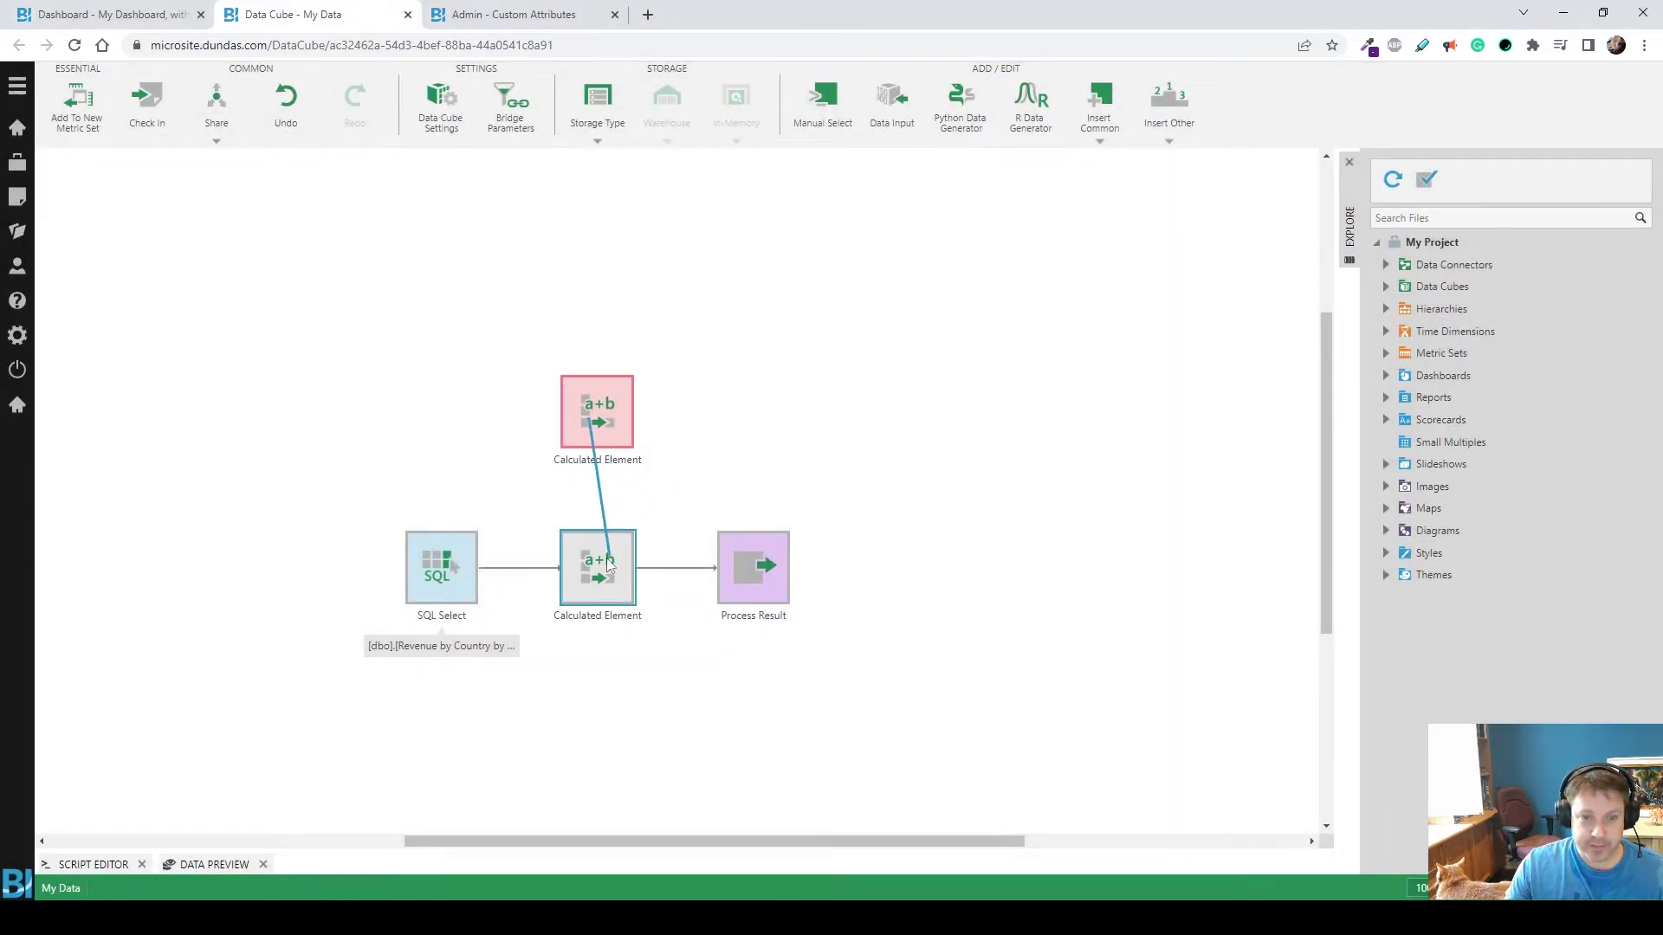
pyautogui.moveTo(606, 558); pyautogui.dragTo(715, 565)
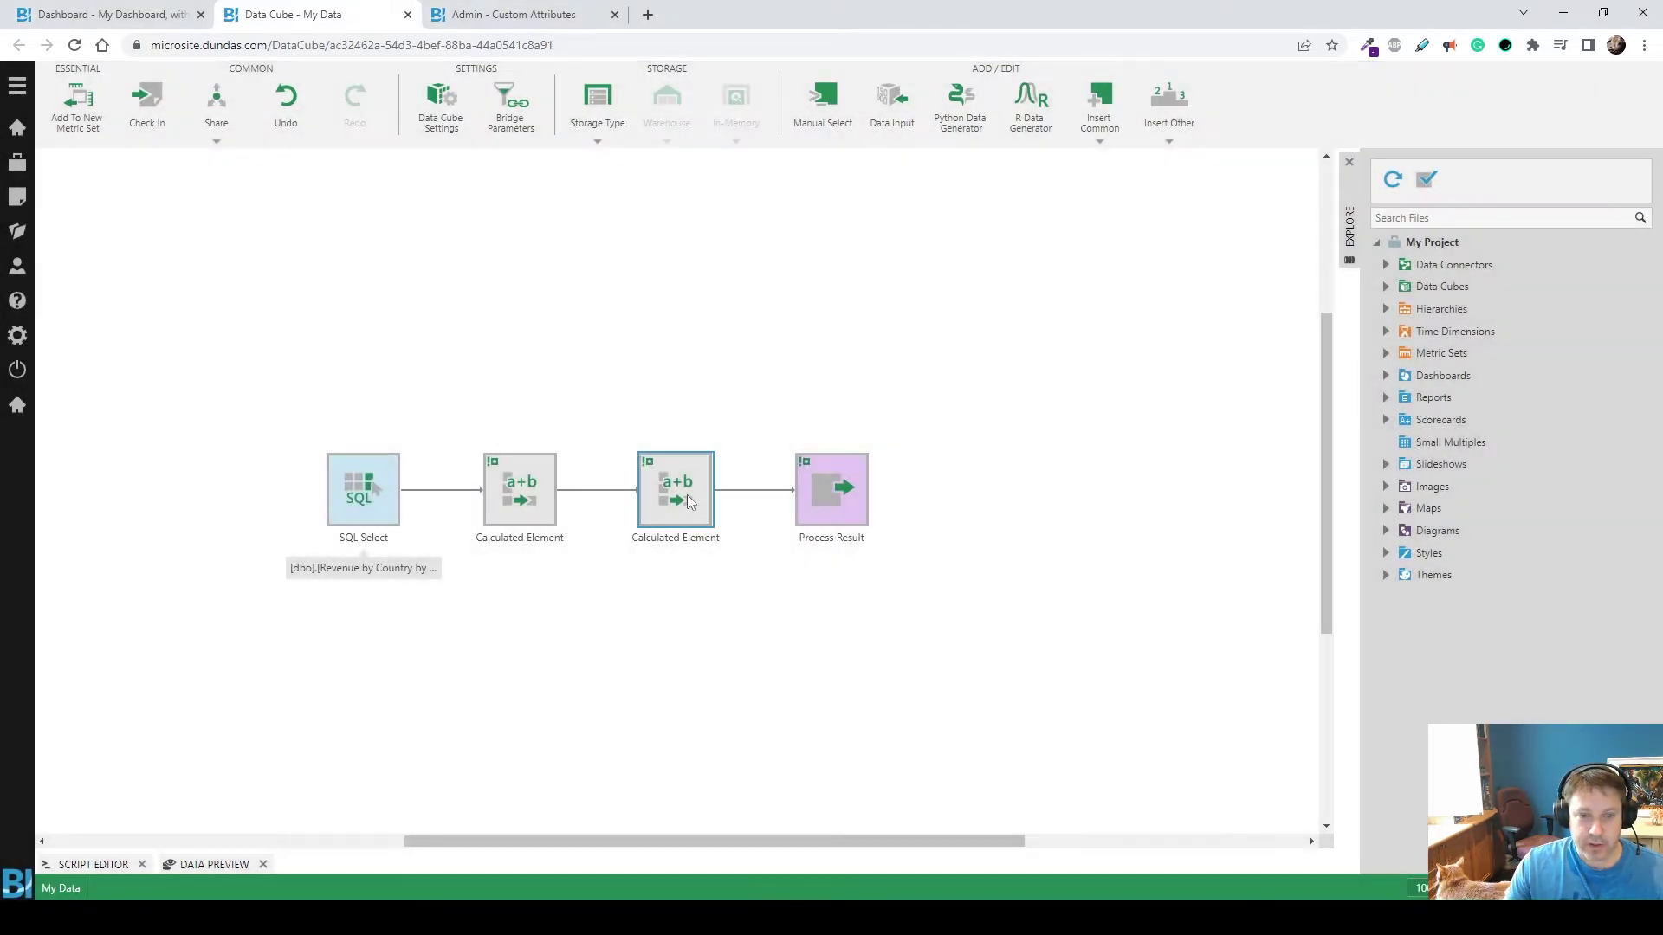
pyautogui.click(1254, 118)
# - Add a calculated element named Modified Date with the DateTime data type
pyautogui.scroll(-3, 100, 649)
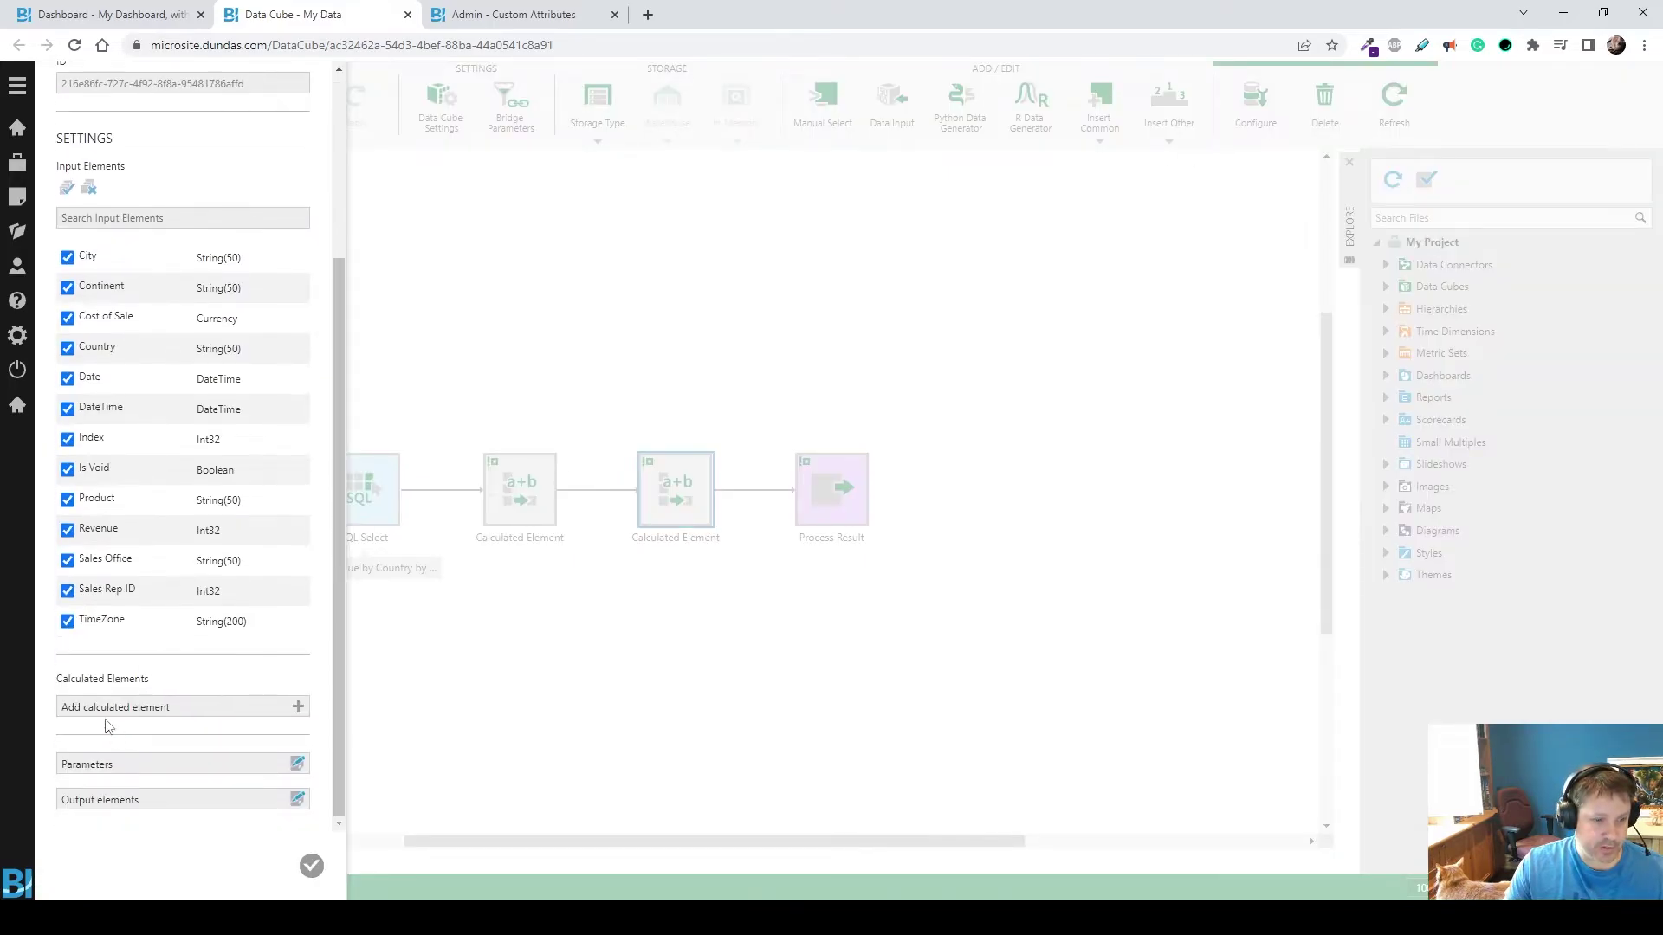
pyautogui.click(130, 735)
pyautogui.click(413, 205)
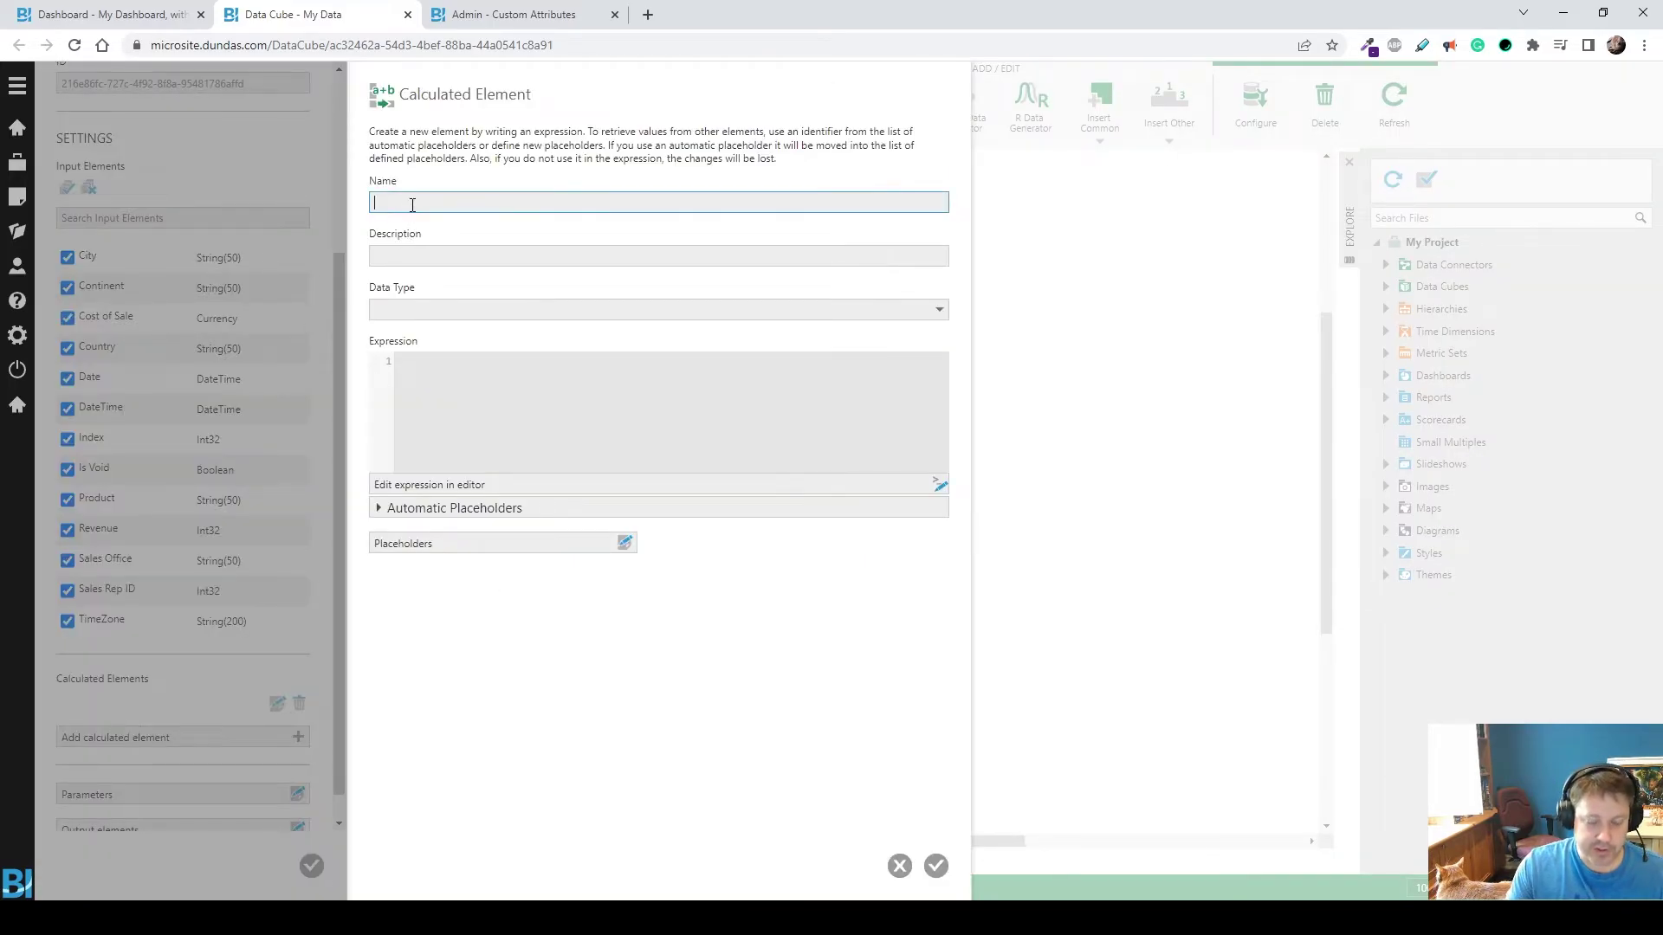
pyautogui.write('Modified Date')
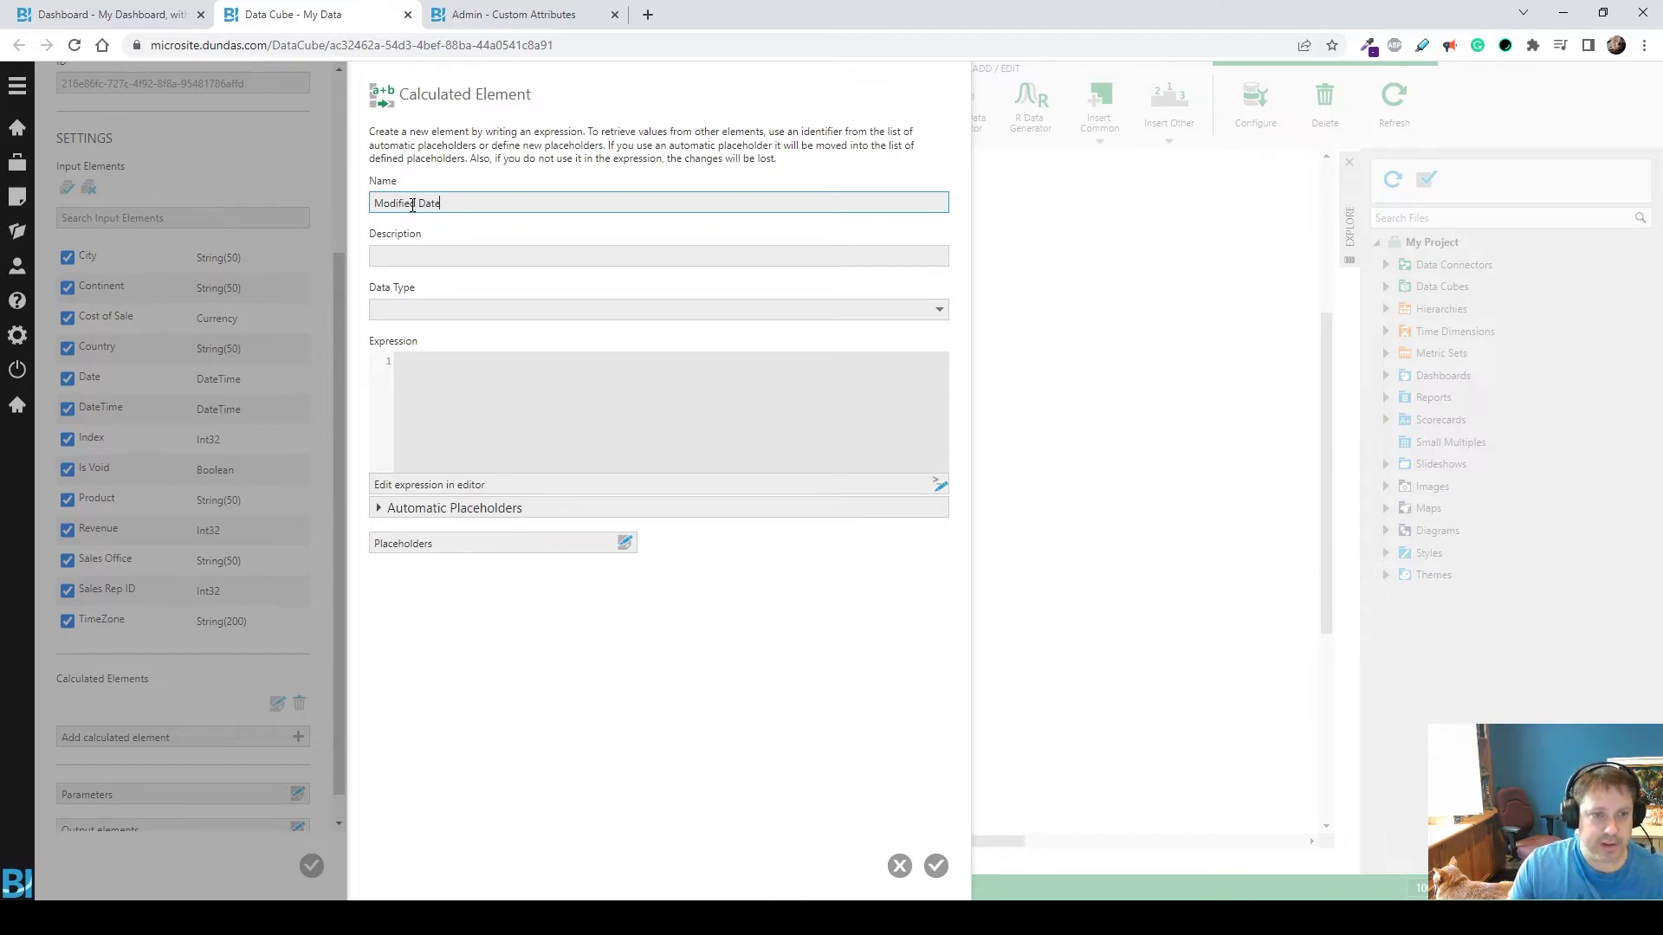
pyautogui.click(453, 309)
pyautogui.click(427, 381)
# - Write the expression with an empty timeUtc, userTimeZone = TimeZoneInfo.FindSystemTimeZoneById(), today = TimeZoneInfo.ConvertTimeFromUtc(timeUtc, userTimeZone), and return today;
pyautogui.click(507, 408)
pyautogui.write('var timeUtc = ;')
pyautogui.press('Return')
pyautogui.write('var userTimeZone = TimeZo')
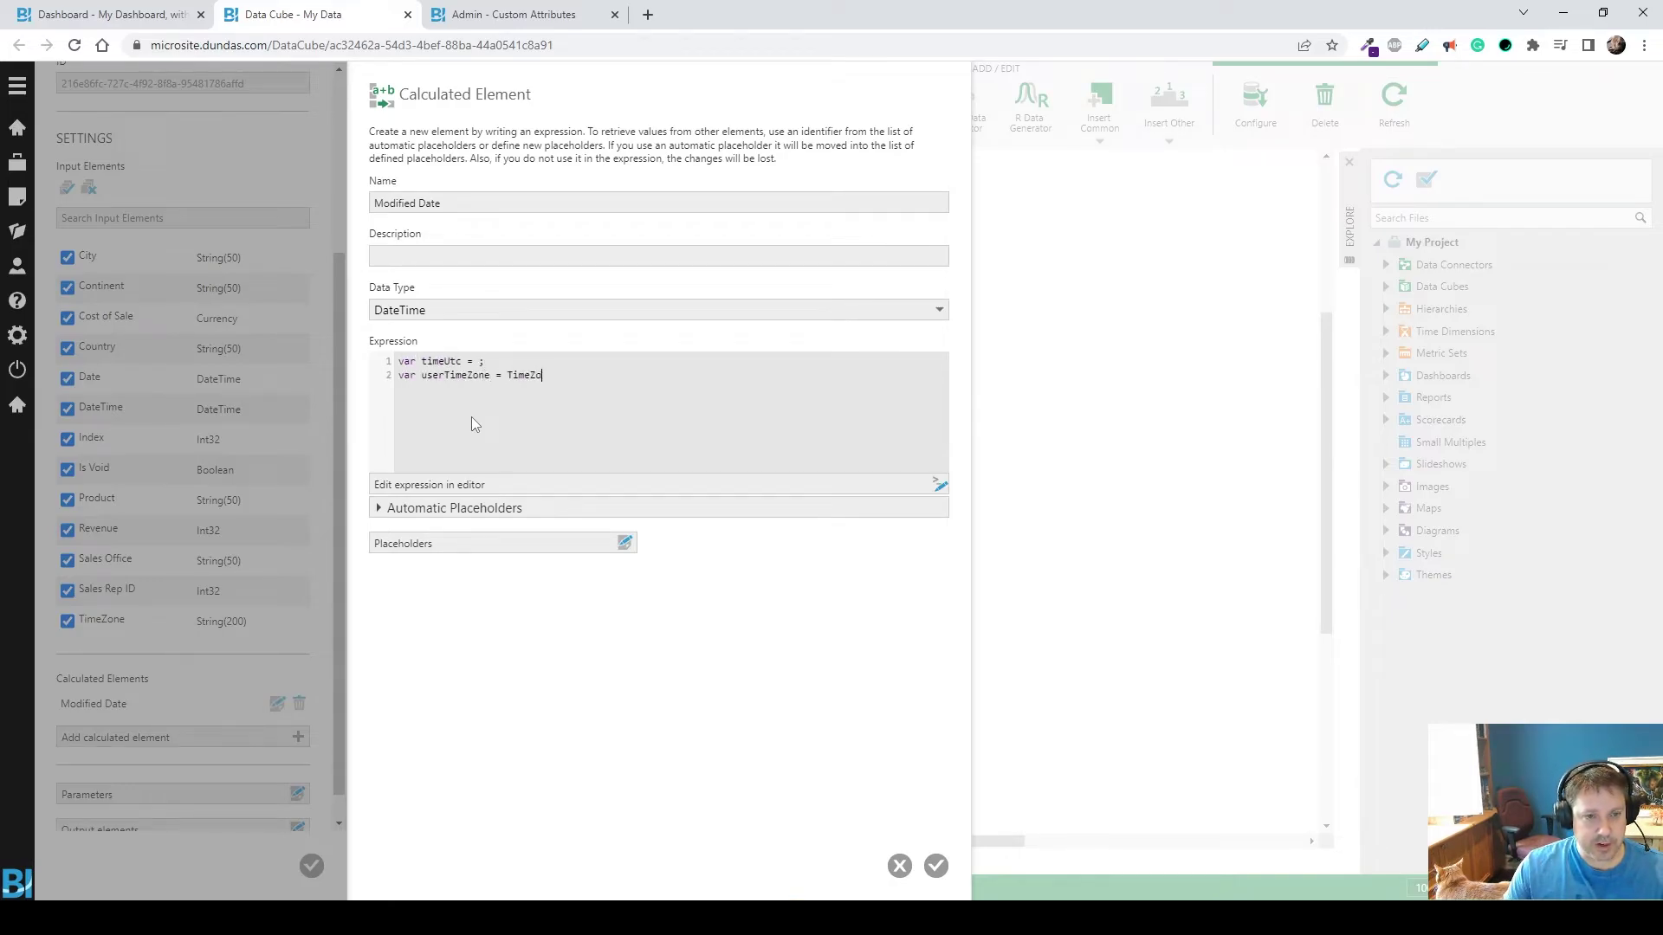
pyautogui.write('neInfo.FindSystemTimeZoneById();')
pyautogui.press('Return')
pyautogui.write('var today = TimeZoneInfo.ConvertTimeFromUtc(tim')
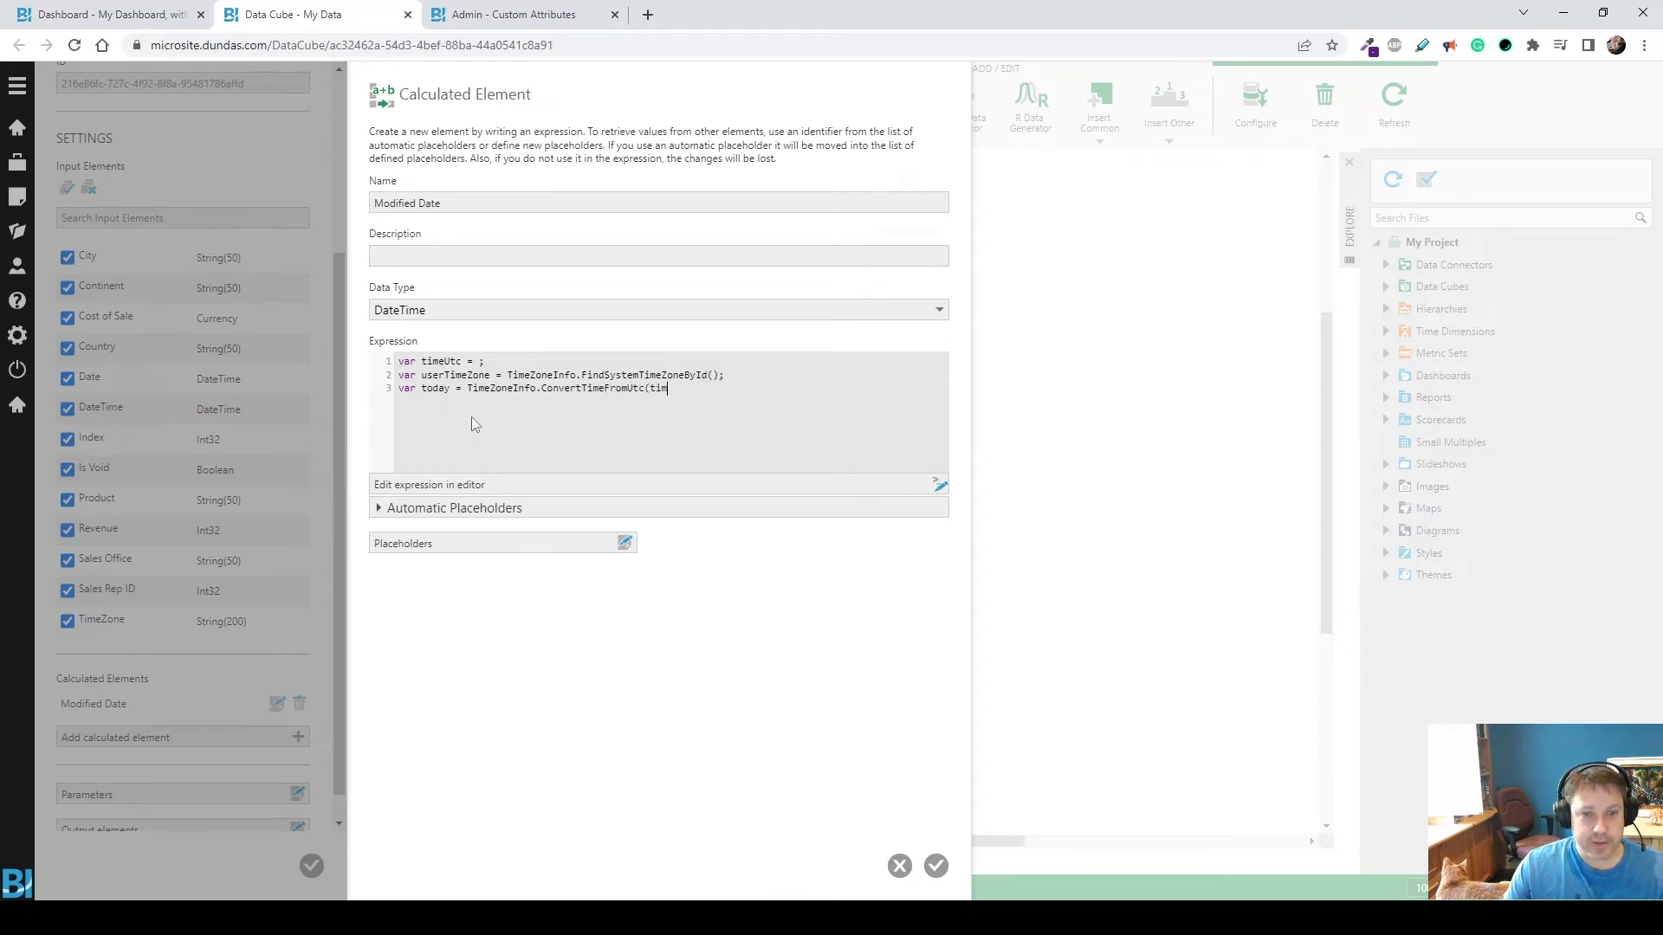
pyautogui.write('eUtc, userTimeZone);')
pyautogui.press('Return')
pyautogui.write('return today;')
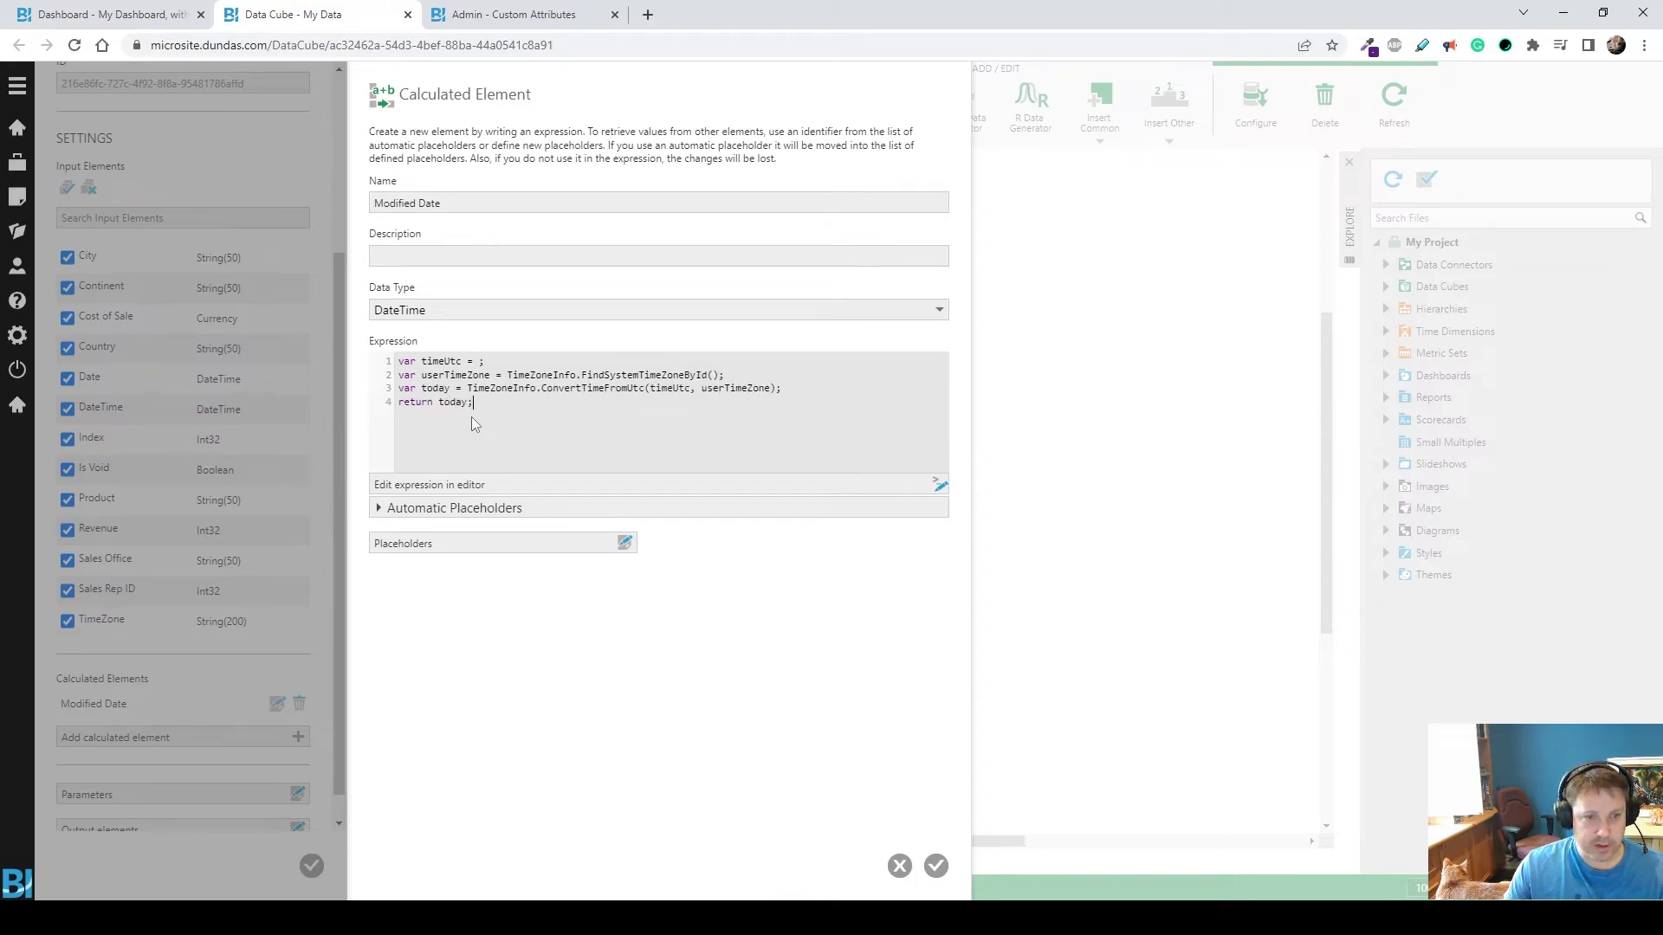
# - Assign the $DateTime$ placeholder to timeUtc in the first line of the Modified Date expression
pyautogui.click(480, 363)
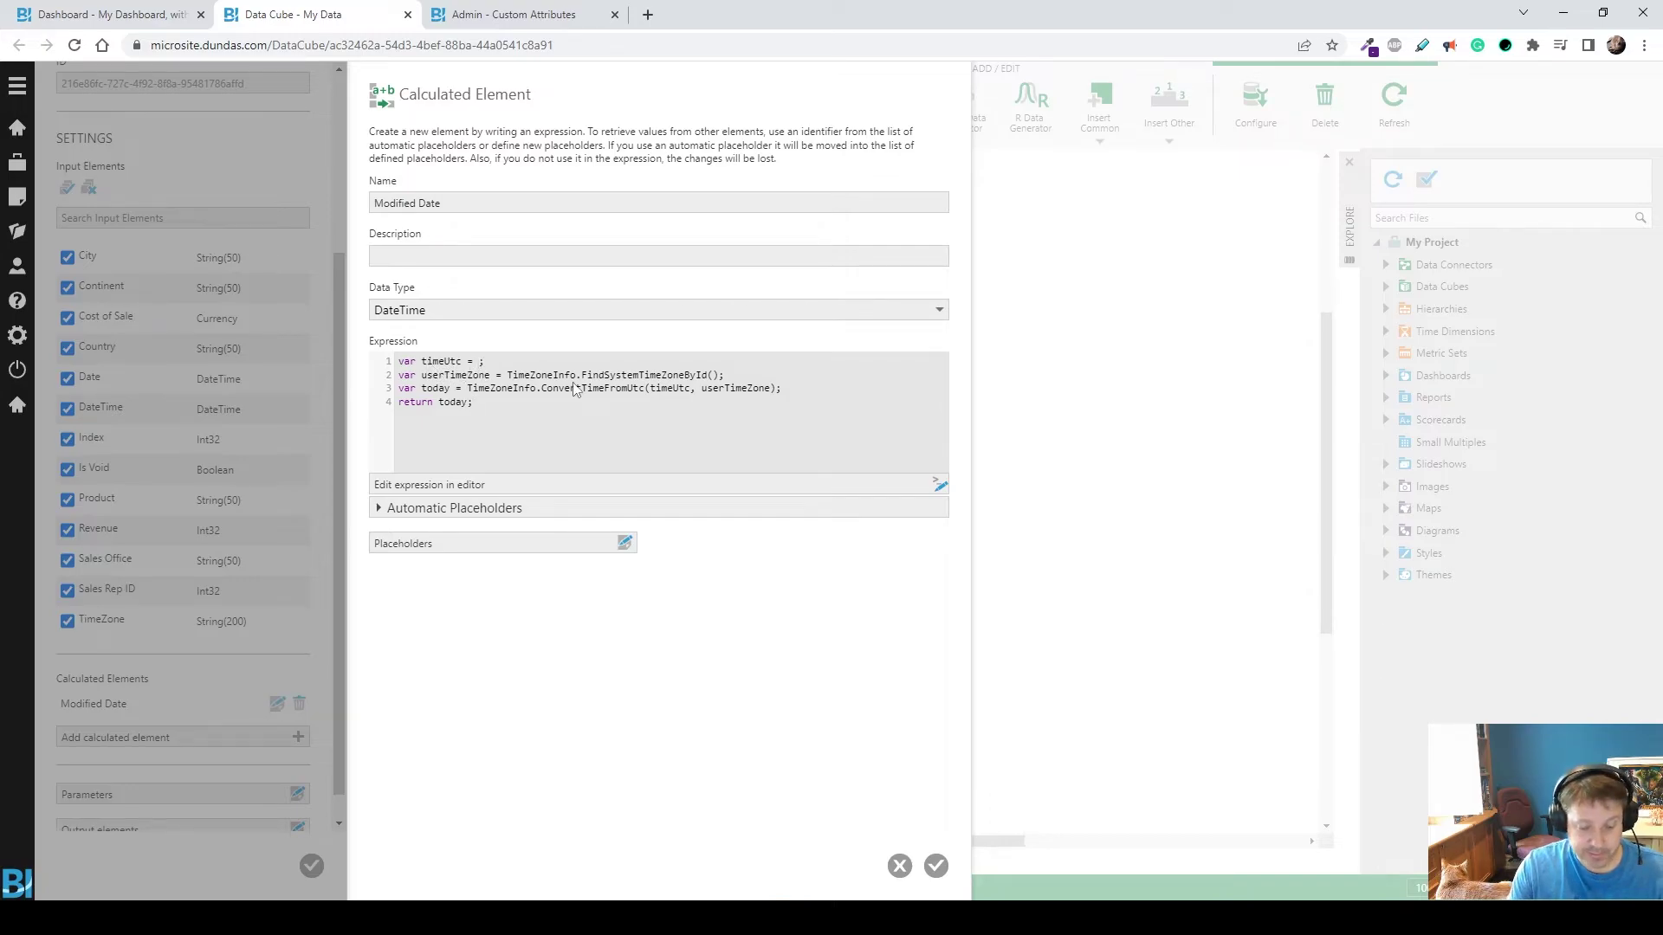
pyautogui.write('$')
pyautogui.press('Down')
pyautogui.press('Down')
pyautogui.press('Down')
pyautogui.press('Down')
pyautogui.press('Down')
pyautogui.press('Down')
pyautogui.press('Return')
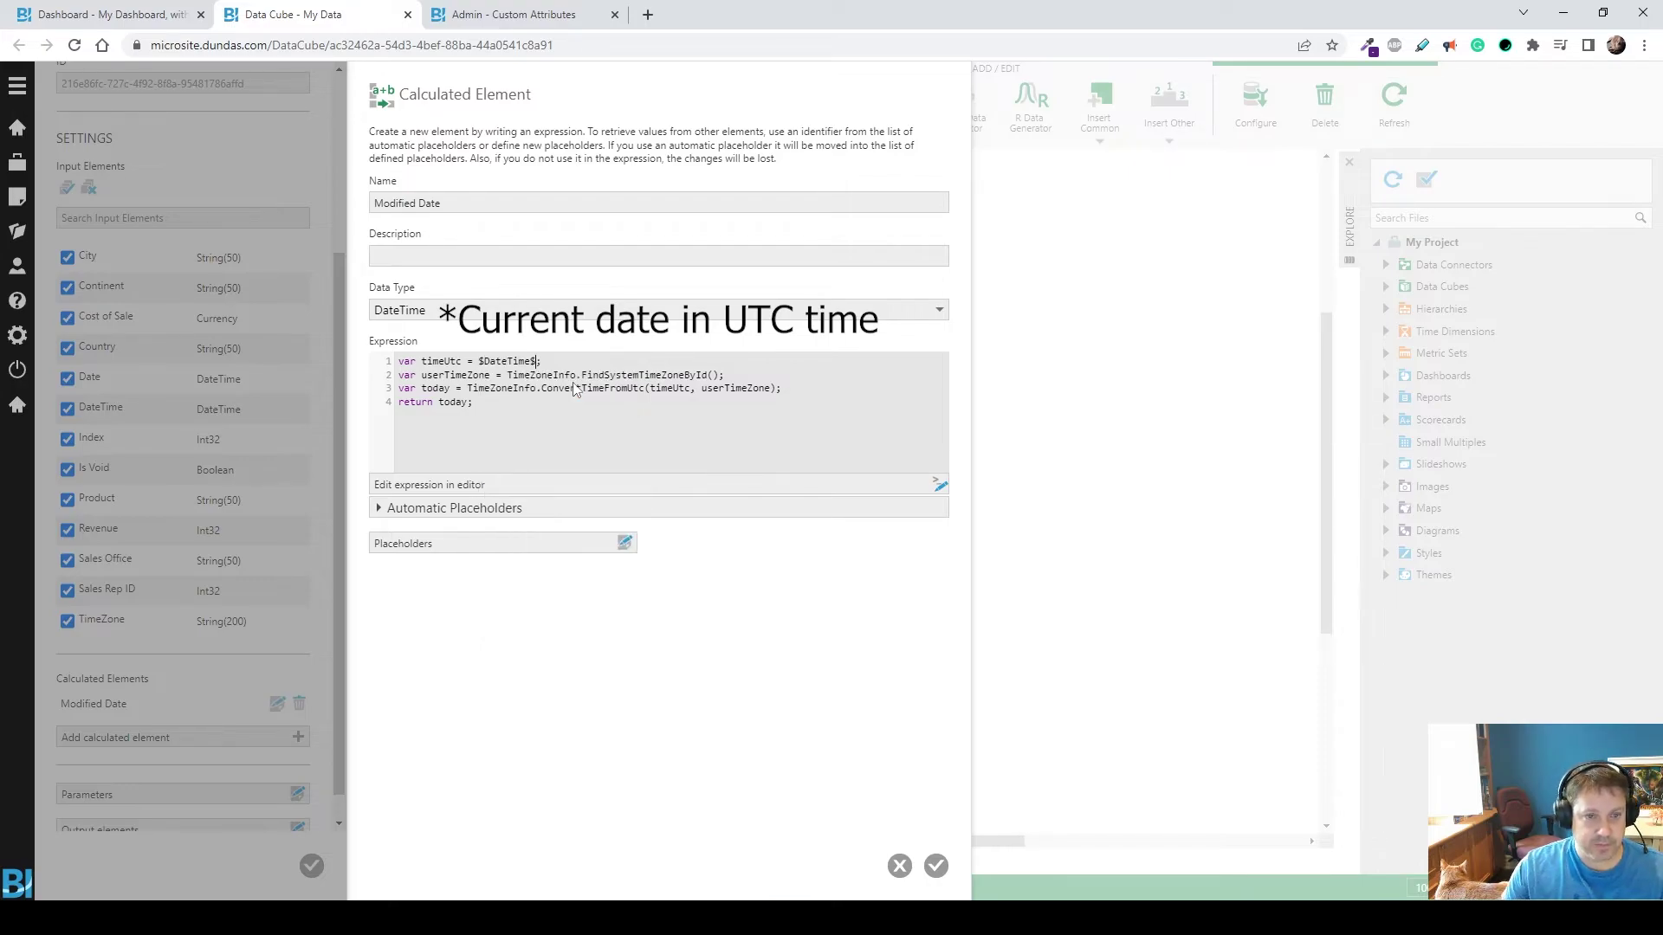
# - Insert the $TimeZone$ placeholder as the argument of FindSystemTimeZoneById, and save the Modified Date element and its transform
pyautogui.moveTo(477, 365); pyautogui.dragTo(393, 368)
pyautogui.click(509, 412)
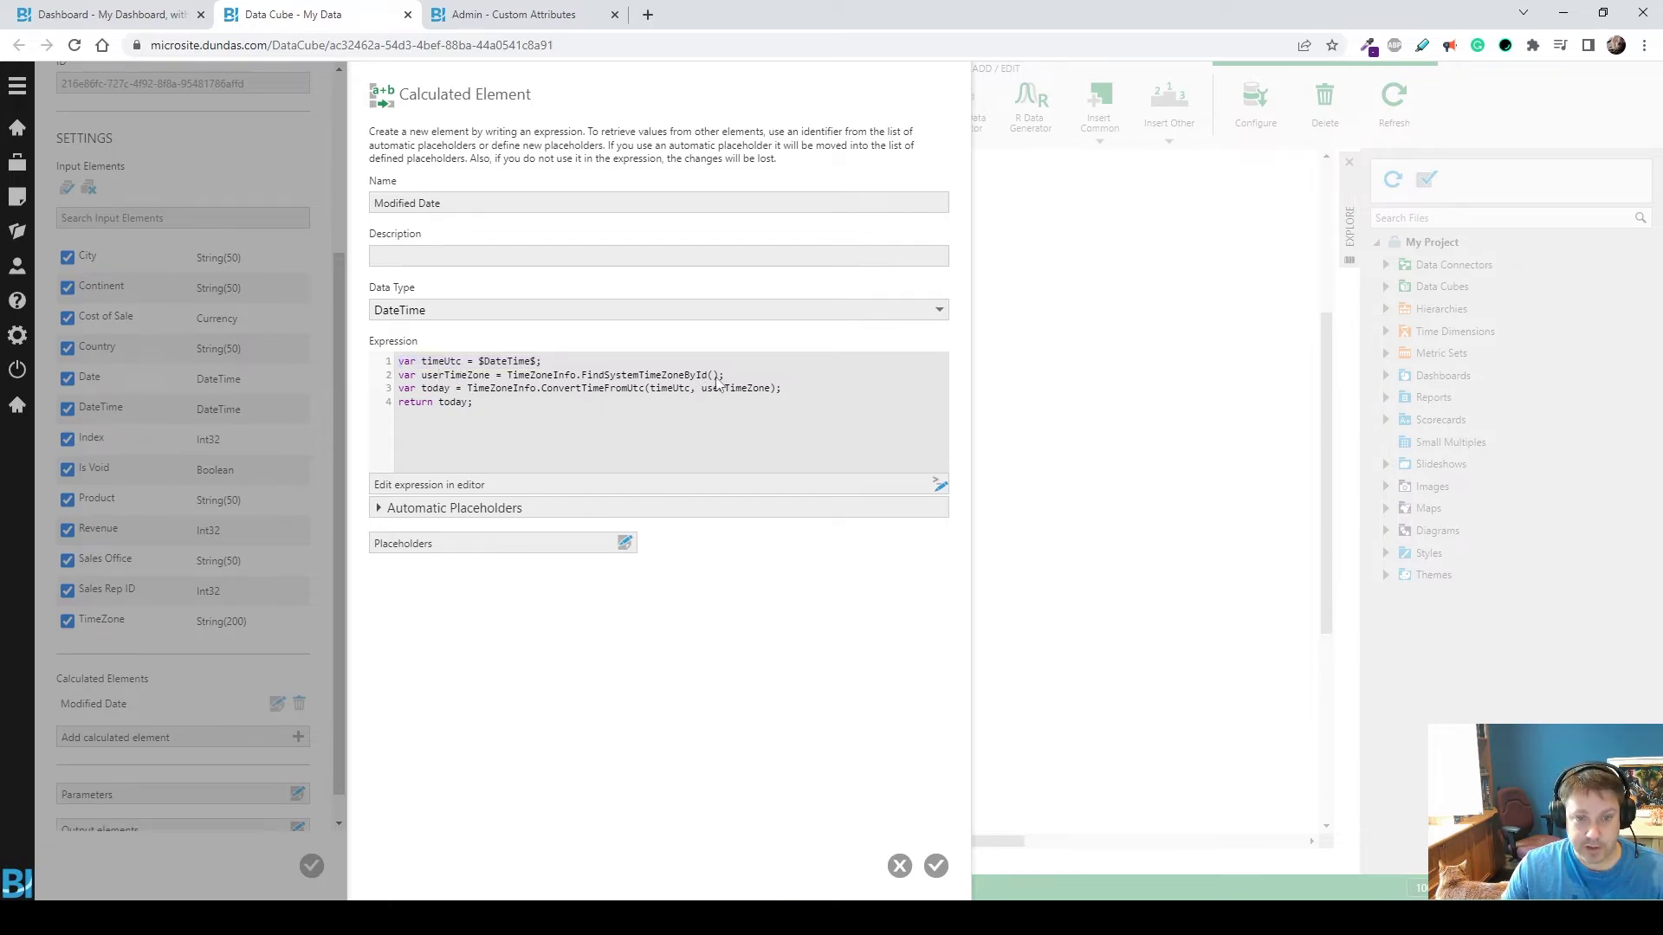
pyautogui.write('$')
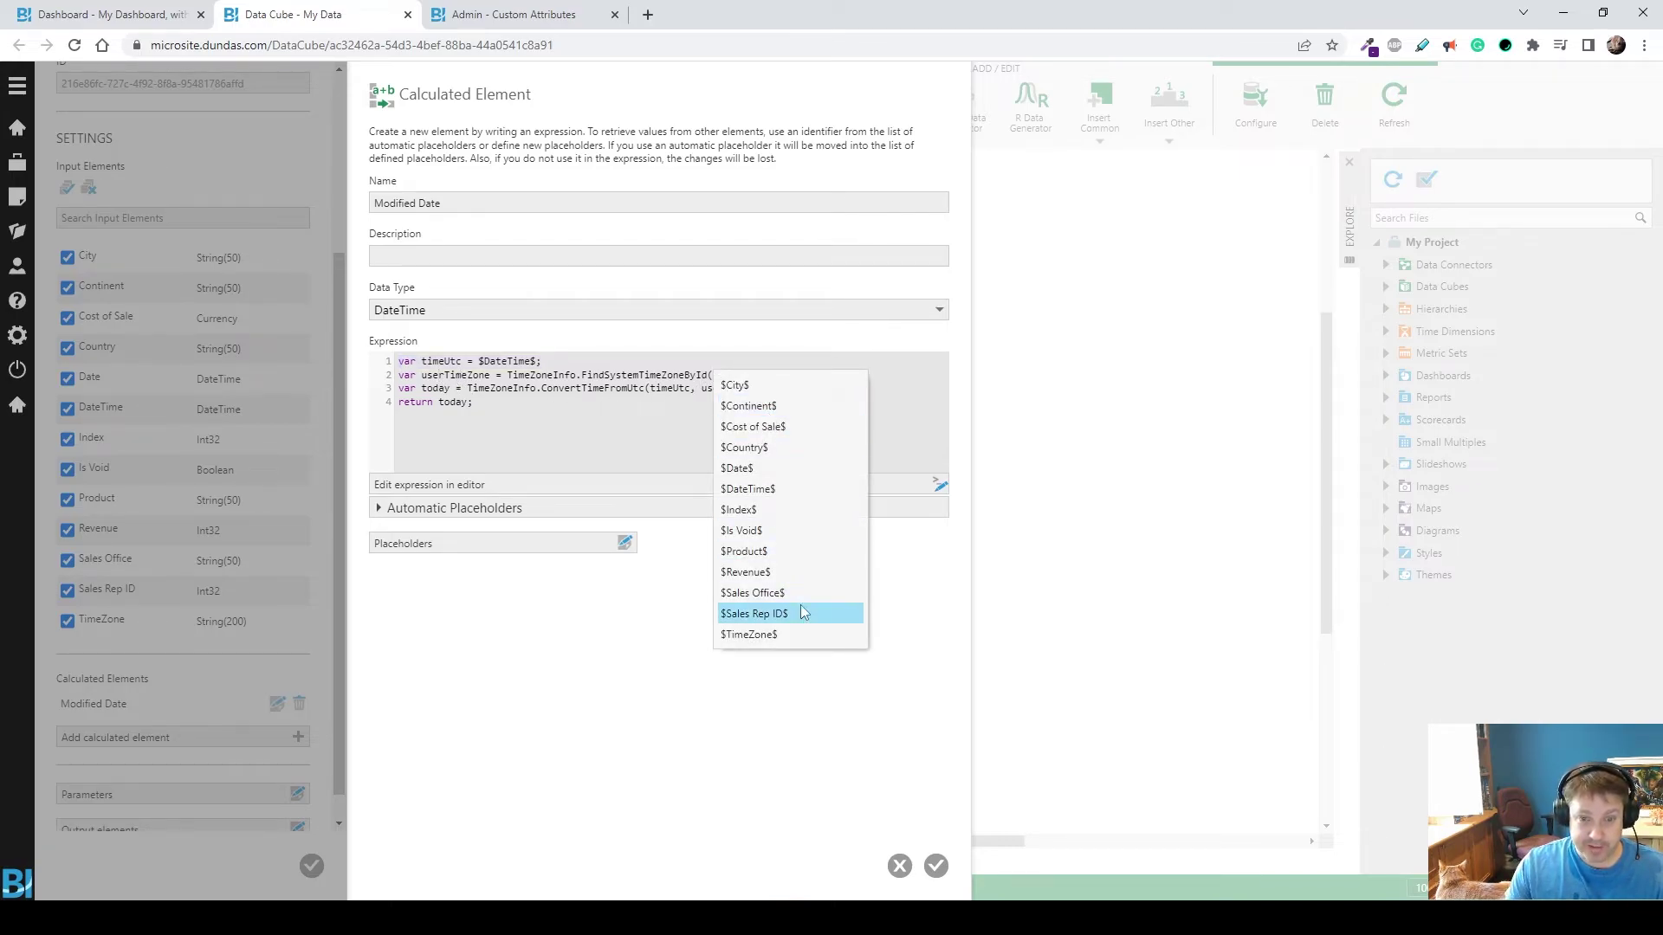
pyautogui.click(753, 639)
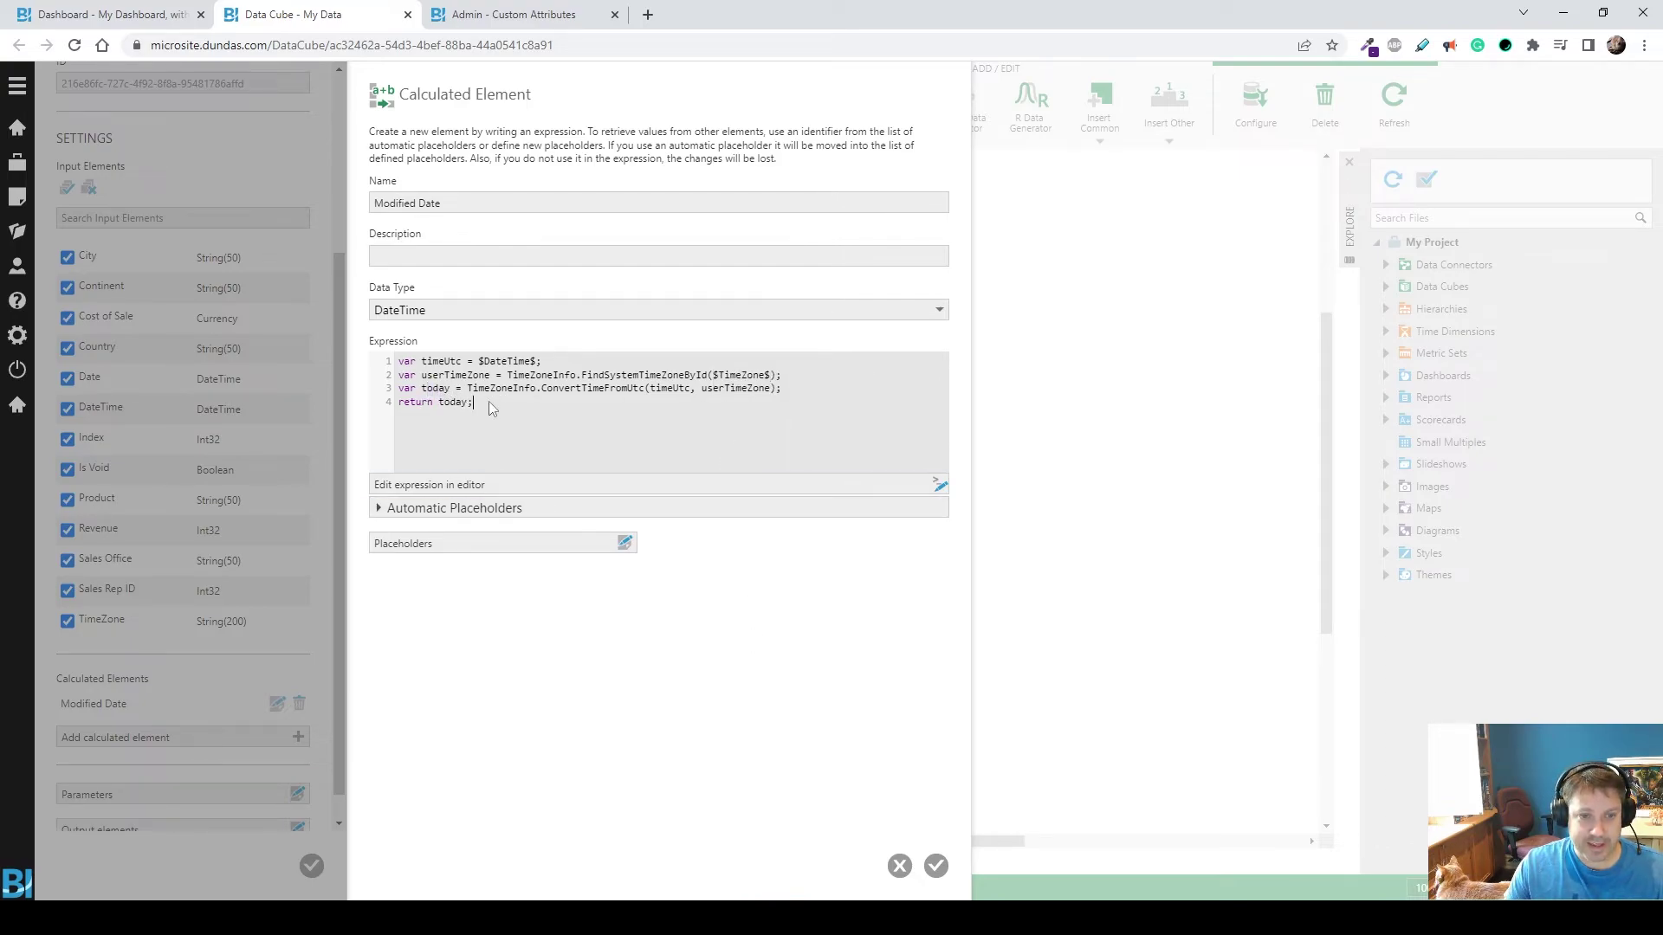
pyautogui.moveTo(467, 390); pyautogui.dragTo(666, 393)
pyautogui.click(667, 396)
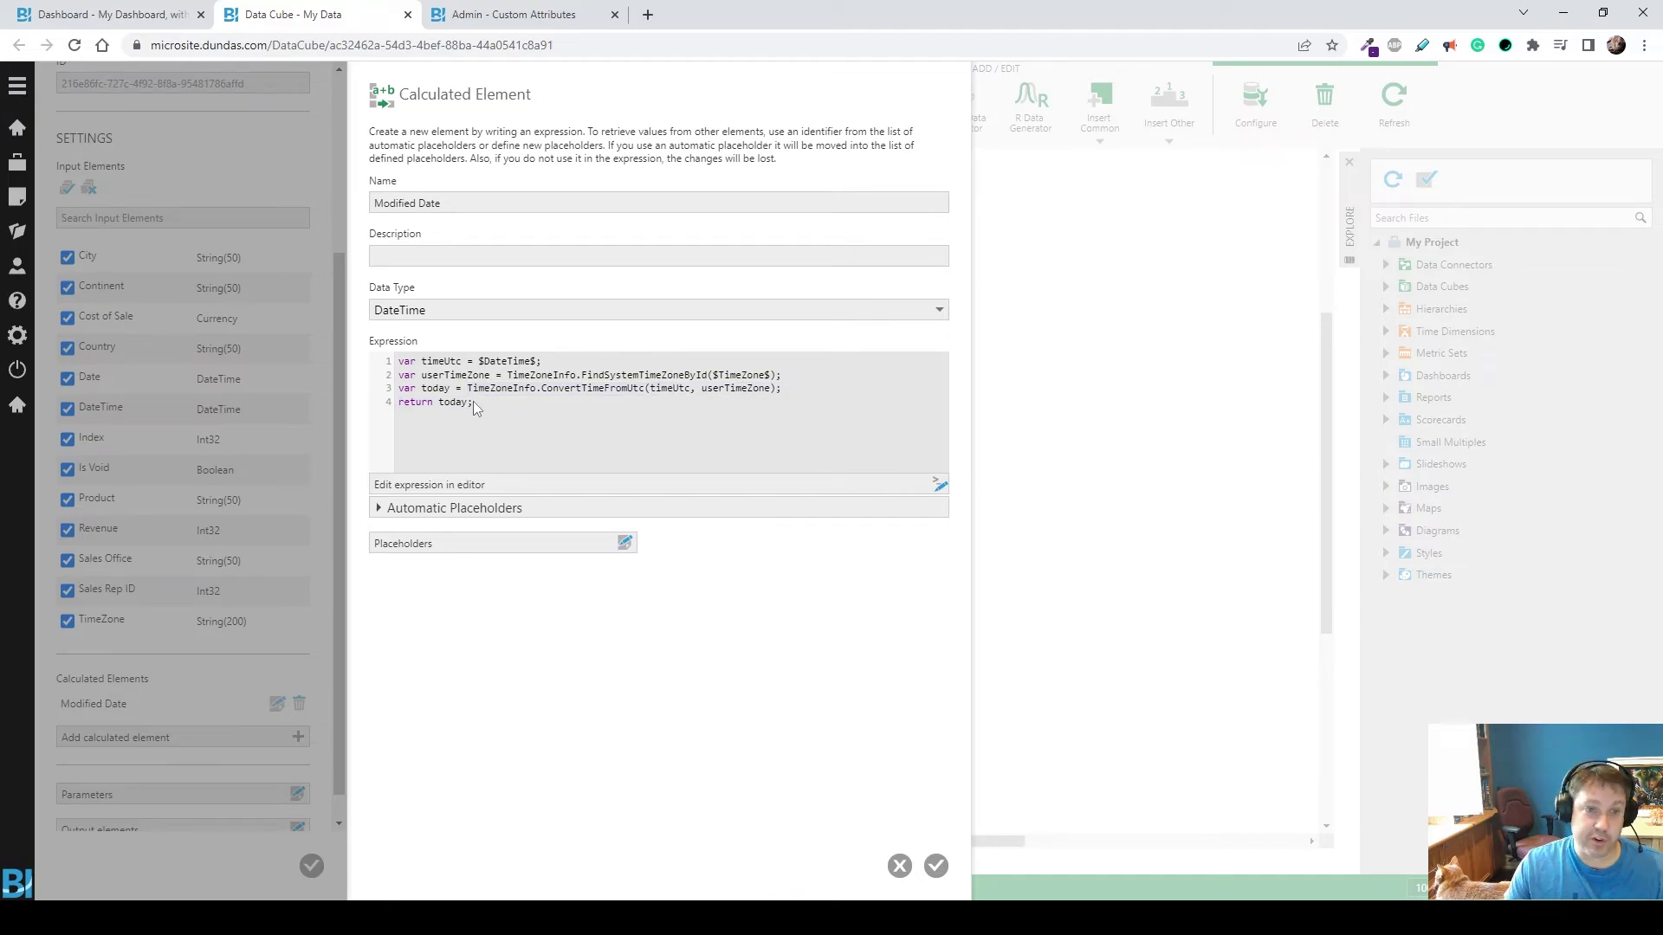
pyautogui.click(936, 866)
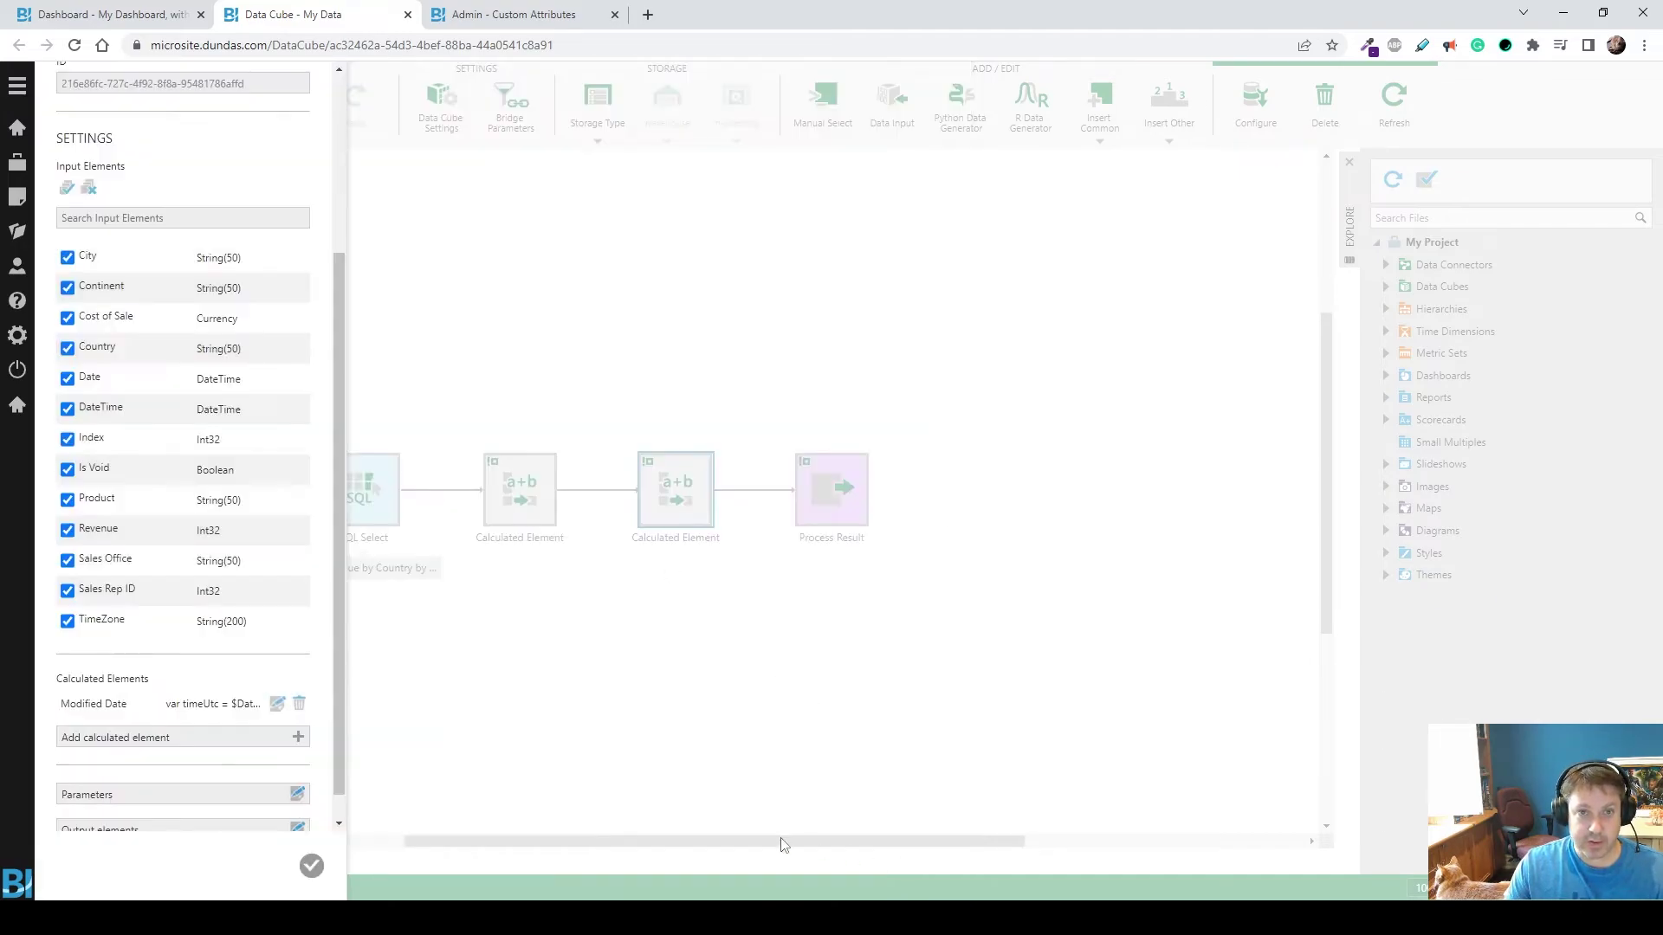
pyautogui.click(312, 865)
# - Preview the Process Result data and compare the Modified Date column with DateTime
pyautogui.click(807, 495)
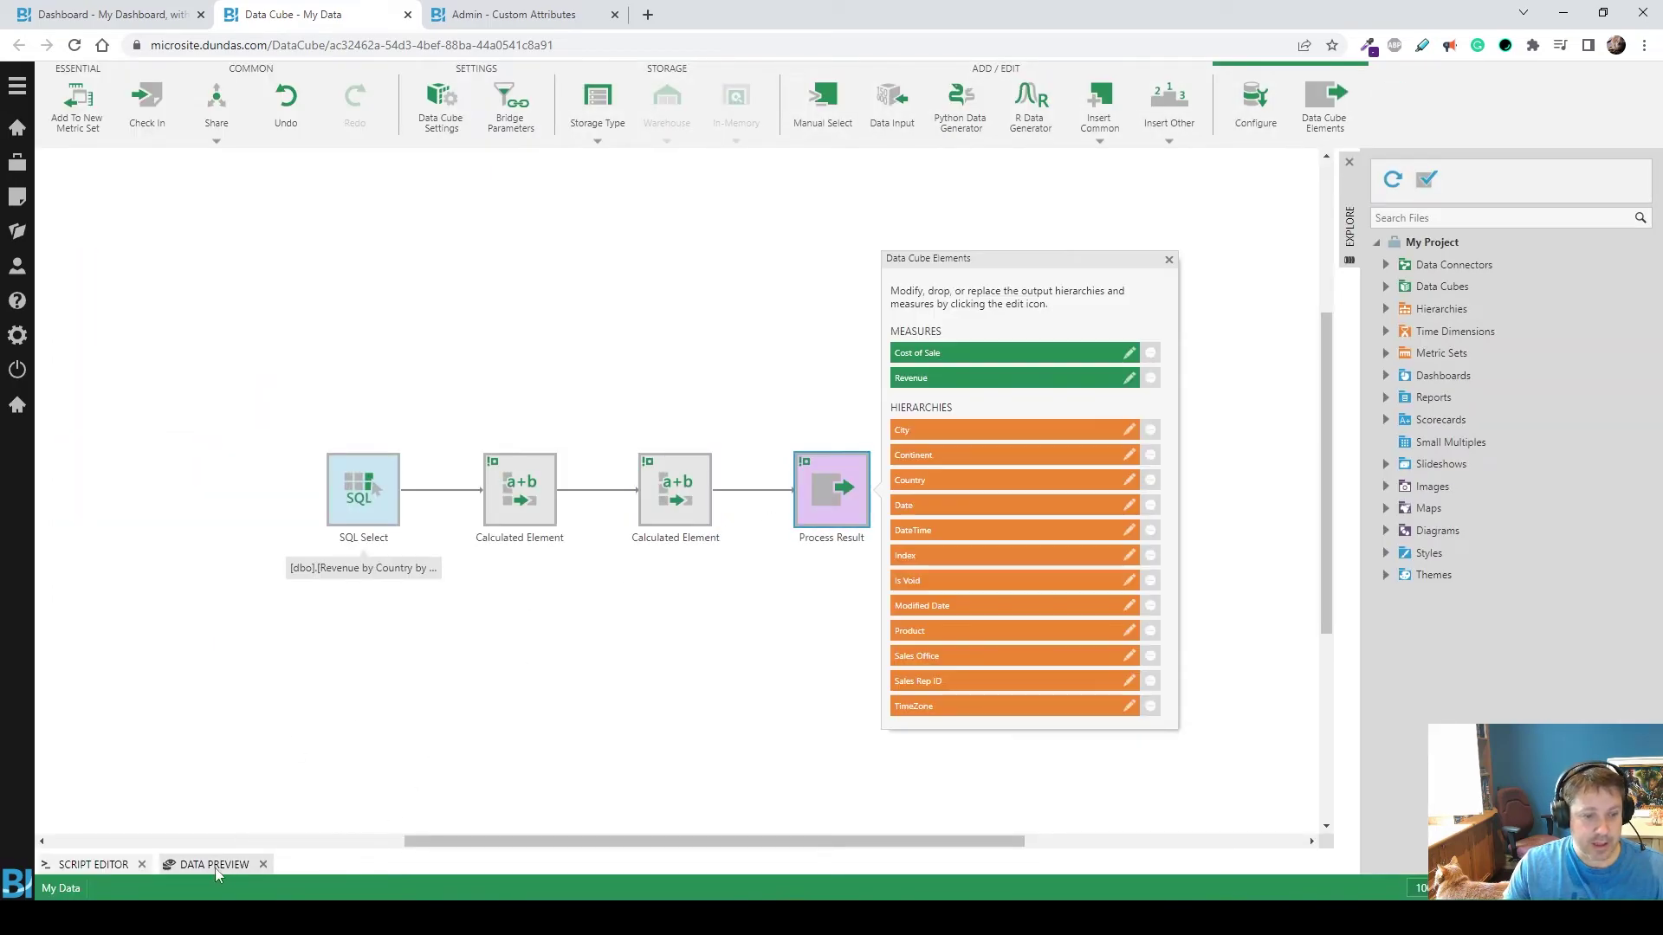
pyautogui.click(214, 864)
pyautogui.click(1138, 684)
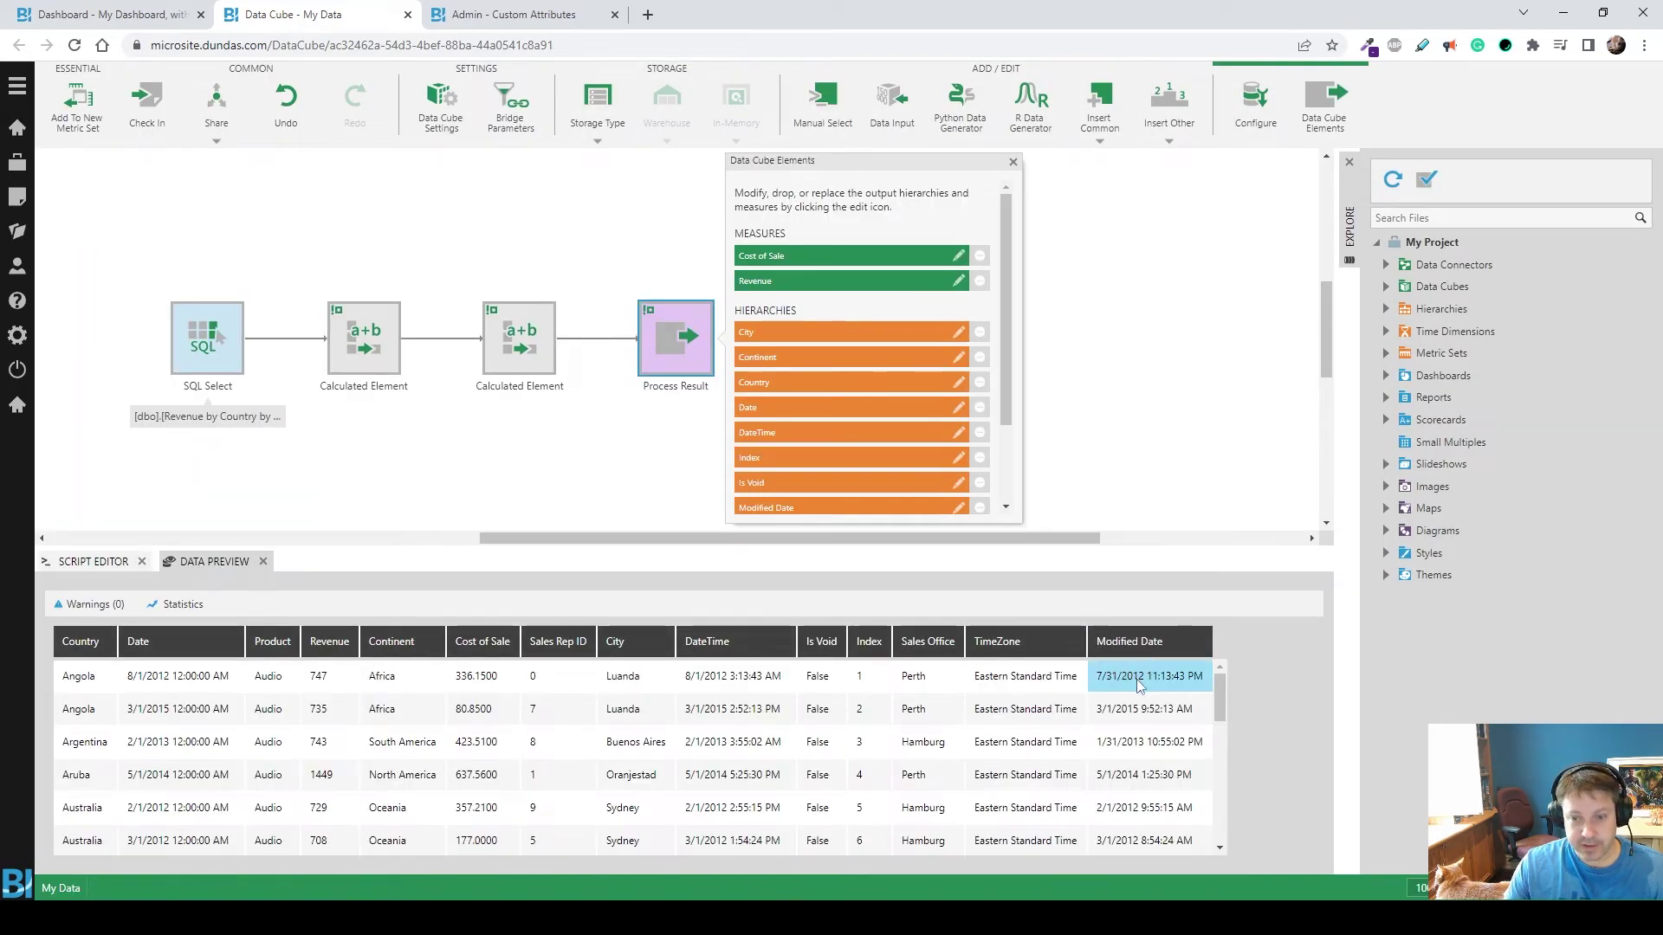